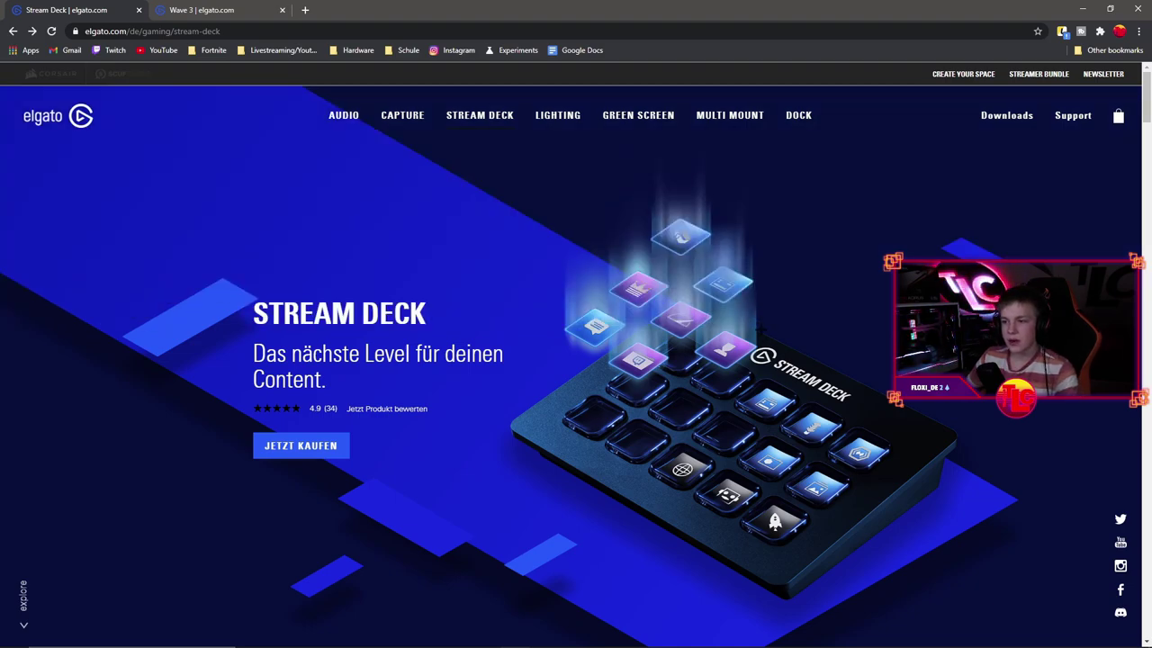
Open the Elgato downloads page and show the Windows software available for the Wave:3
click(1007, 115)
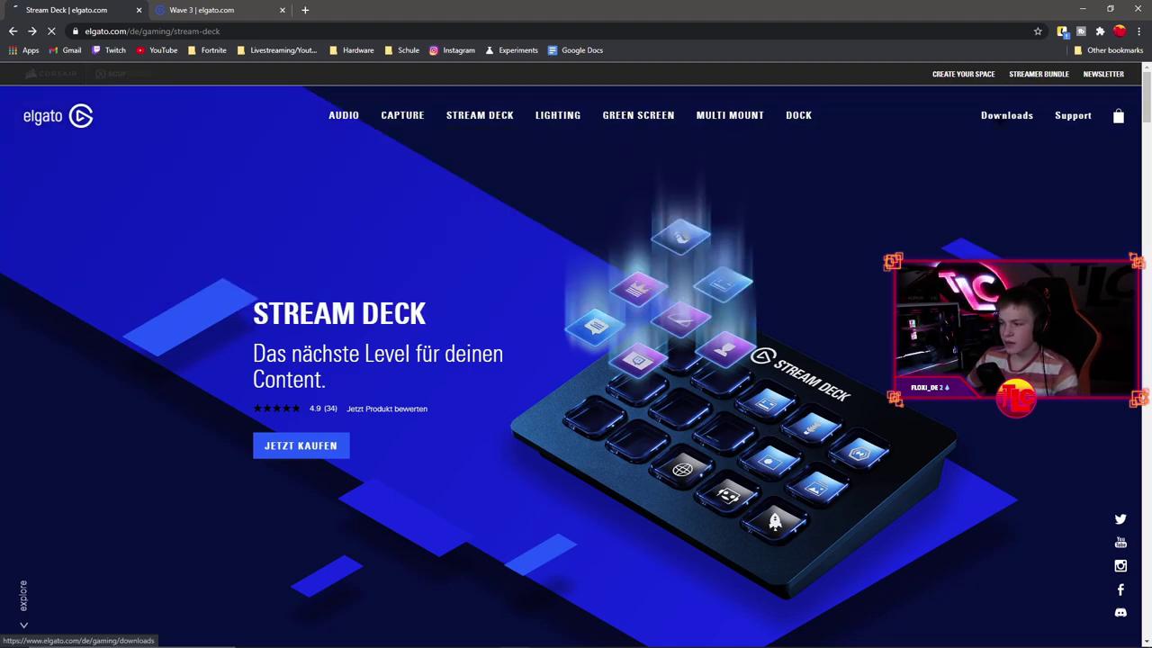
scroll(494, 316, down, 2)
click(486, 317)
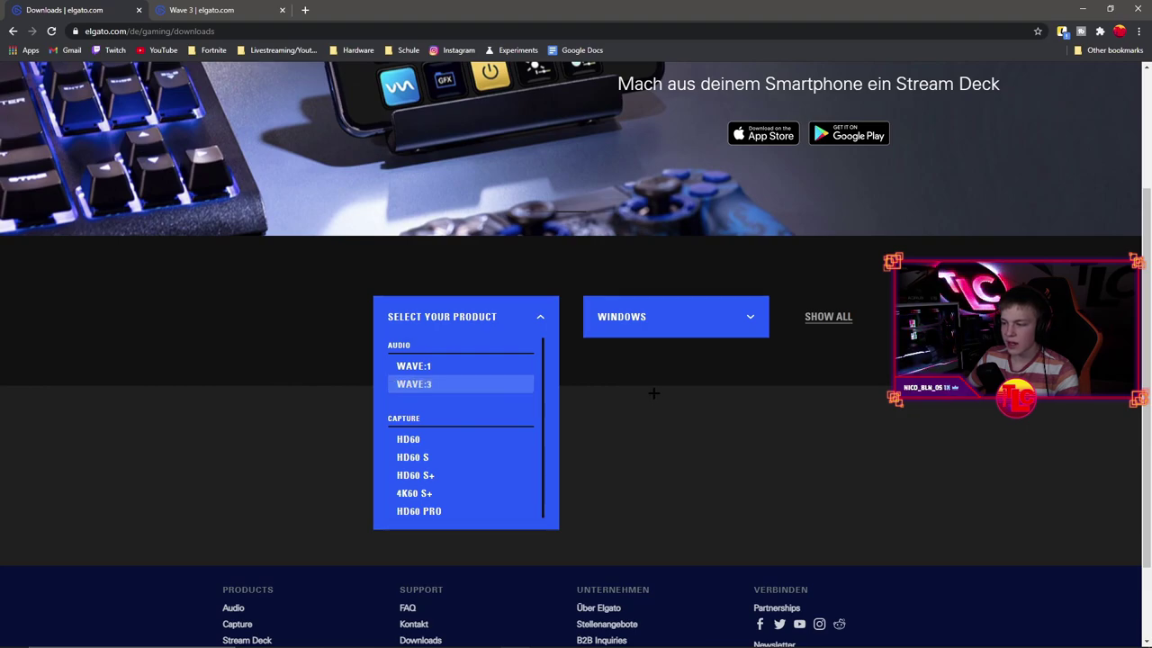
click(423, 383)
scroll(789, 471, down, 2)
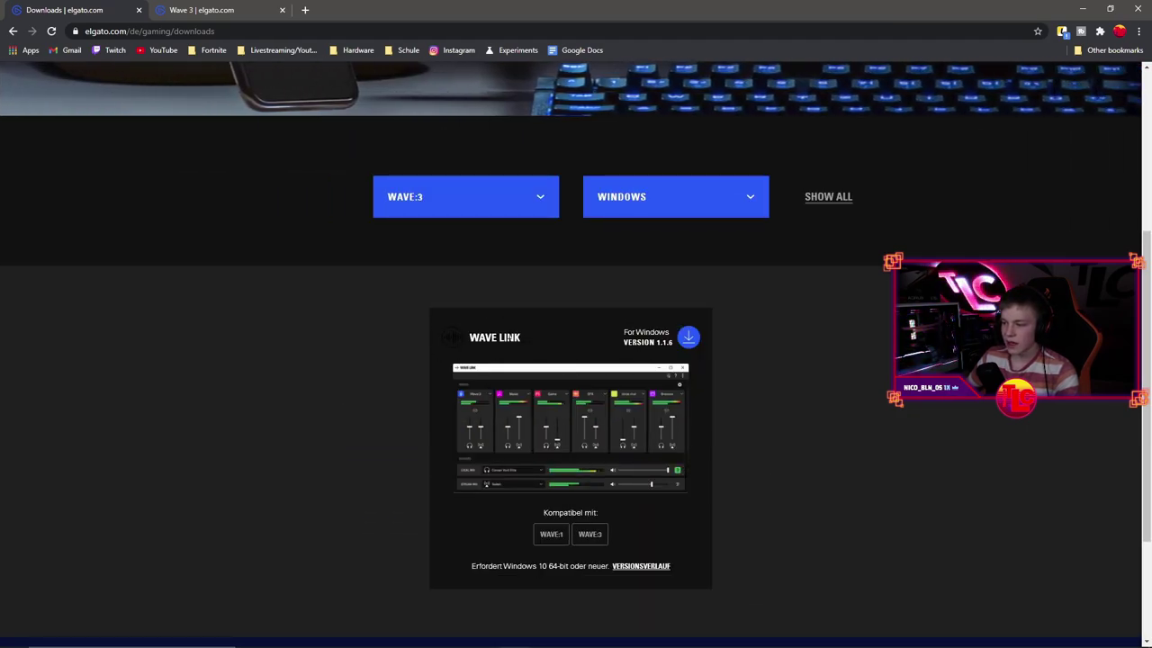
Switch the product on the downloads page to Stream Deck XL
click(437, 189)
scroll(454, 356, down, 4)
scroll(448, 347, up, 1)
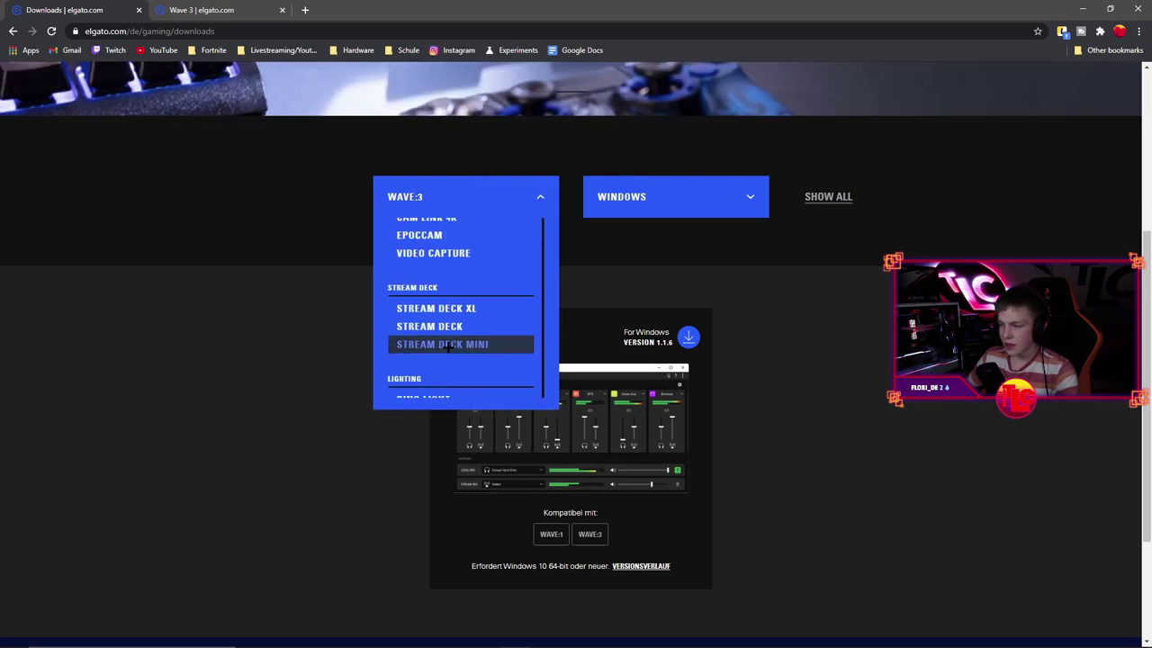
click(436, 308)
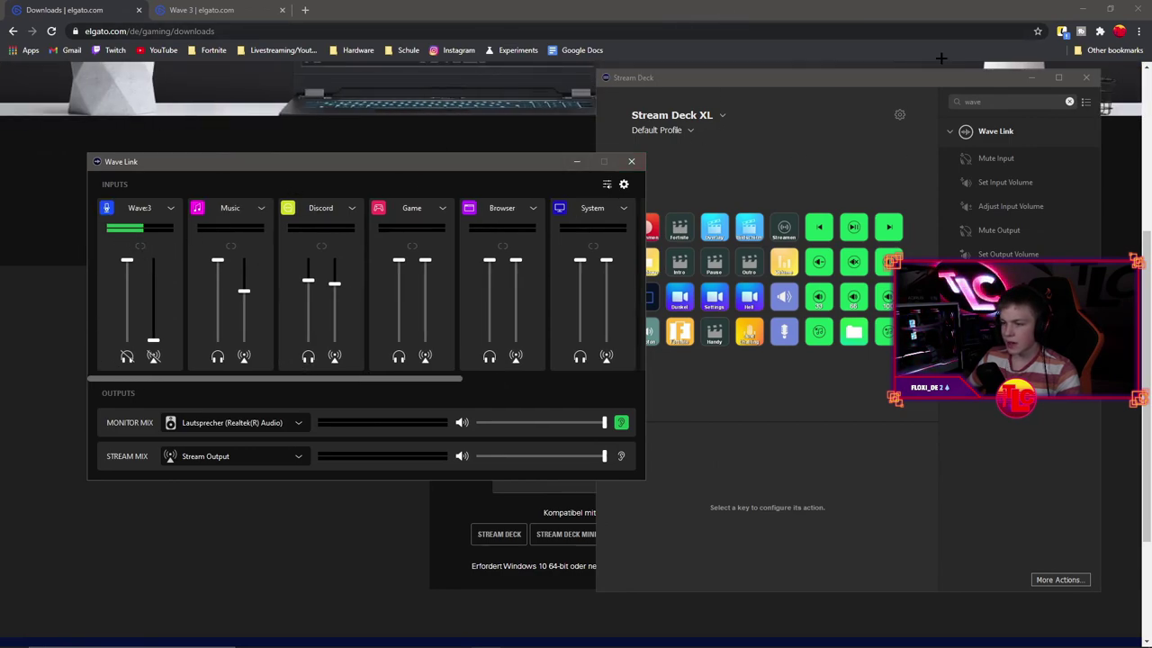
Switch to Wave Link and view the audio inputs that can be added to channel 7, without adding one
drag(192, 286, 283, 288)
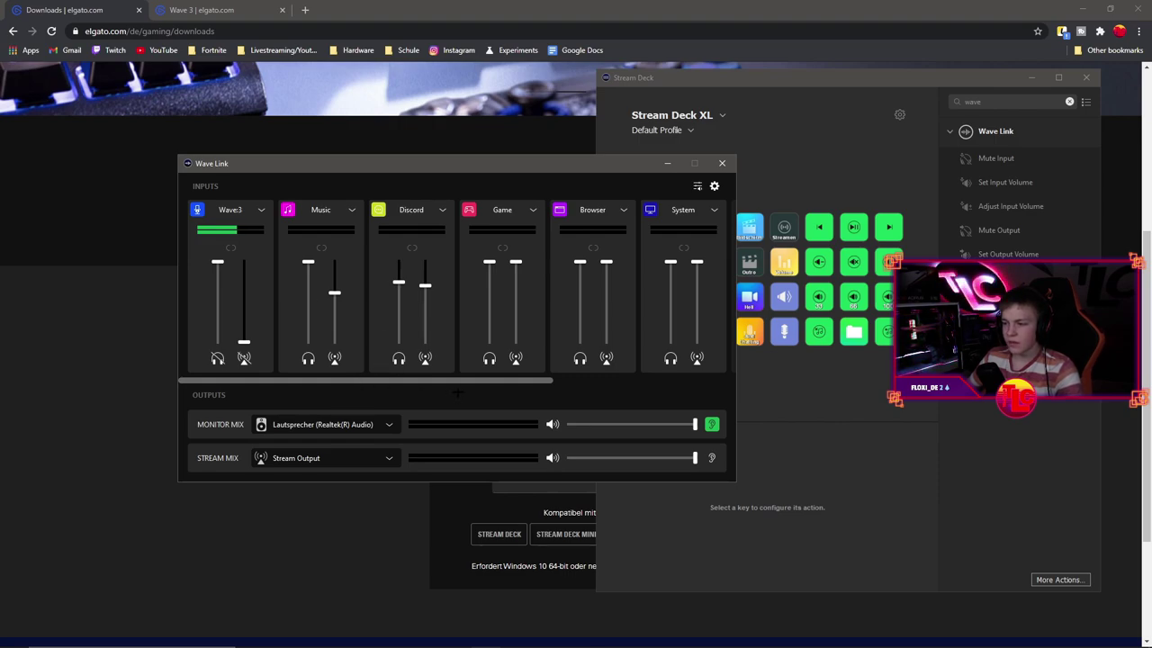
scroll(457, 393, right, 3)
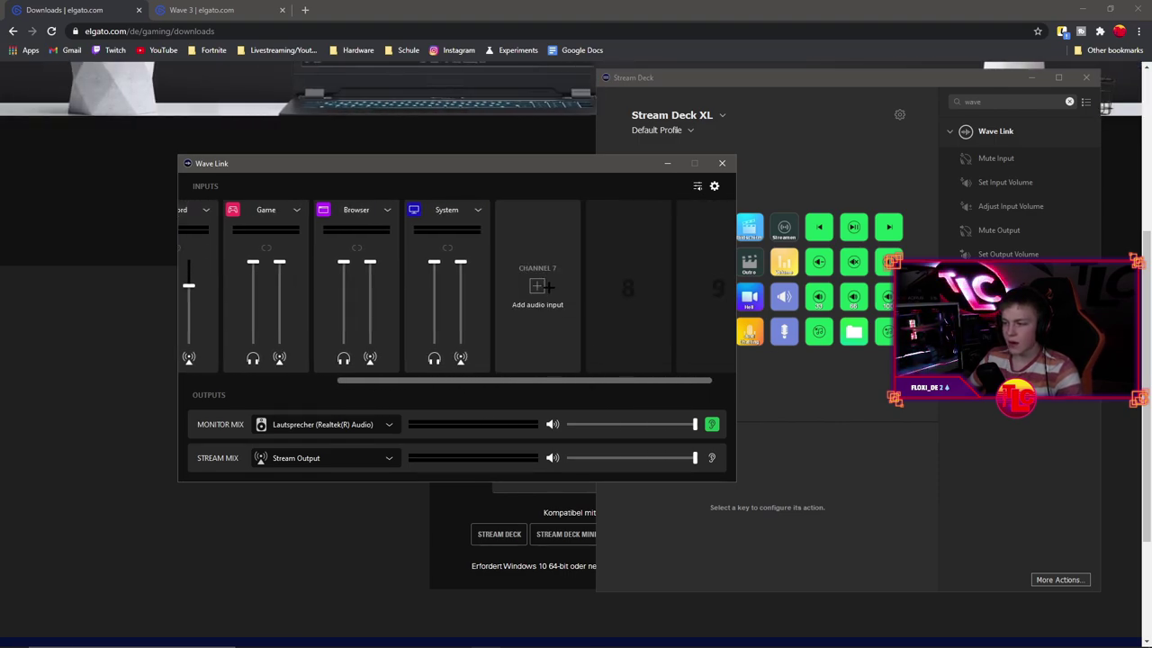
click(536, 288)
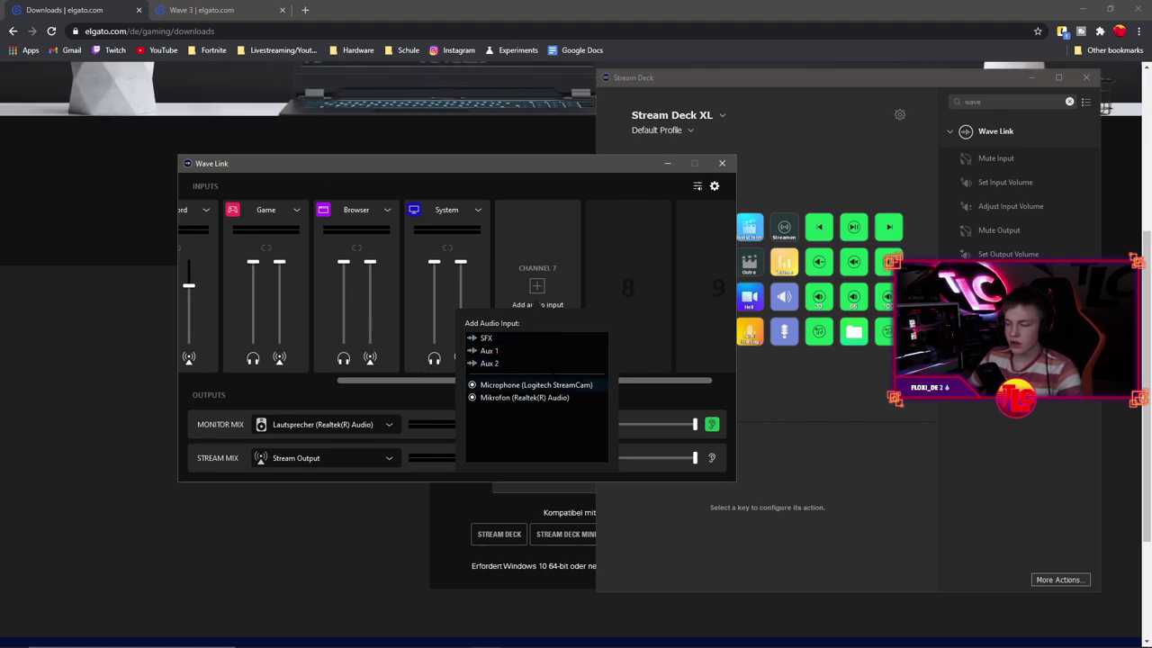
click(321, 370)
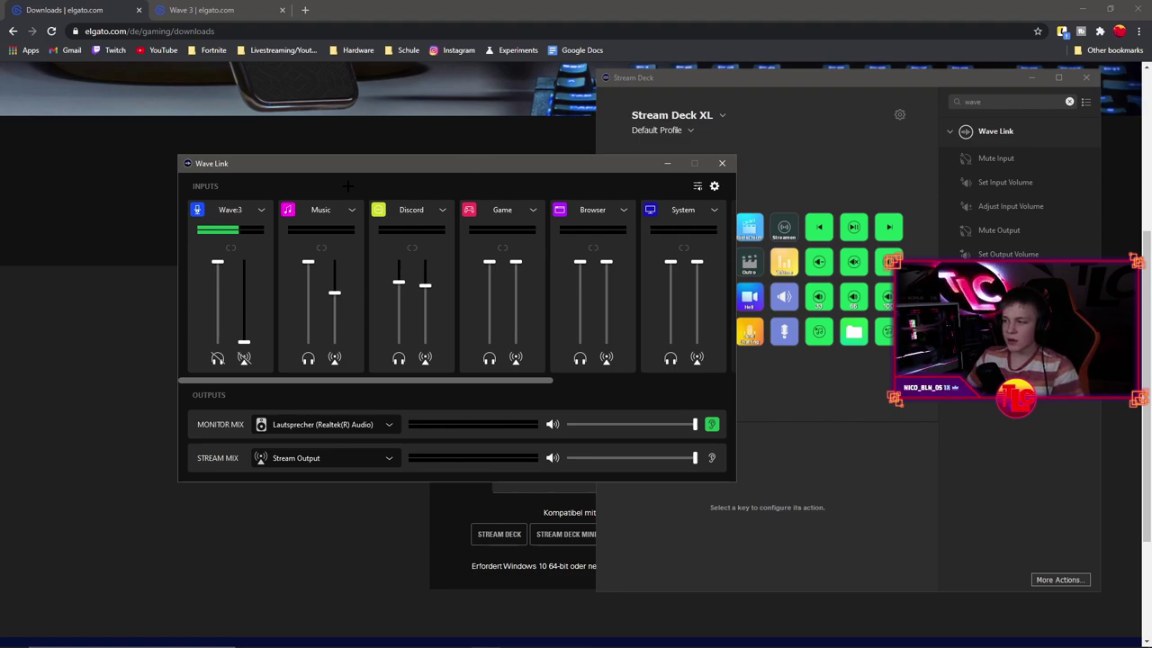
Open the Windows app volume preferences from Wave Link and set Discord's output to Wave Link Voice Chat (2- Elgato Wave:3)
click(696, 186)
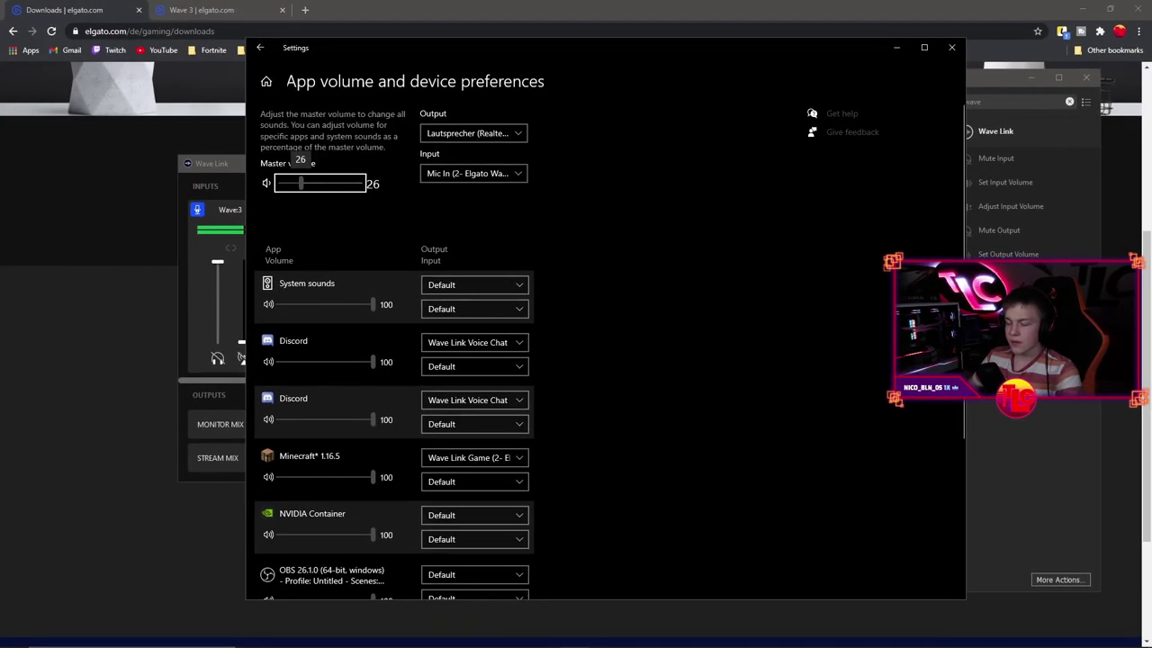
click(474, 342)
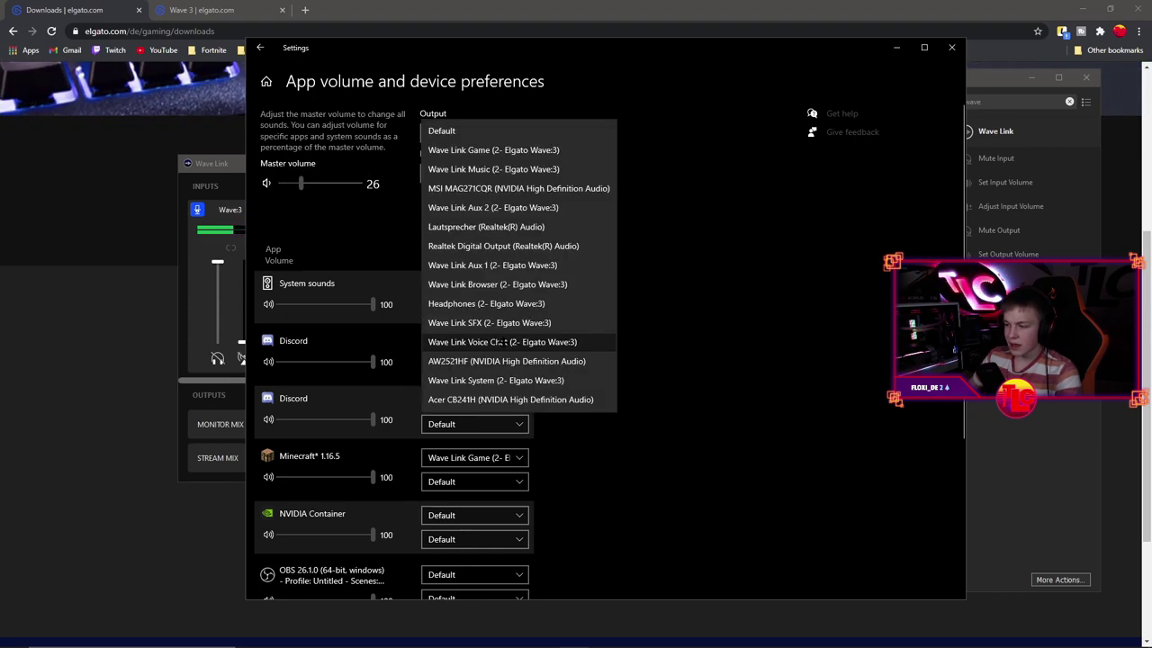
click(497, 343)
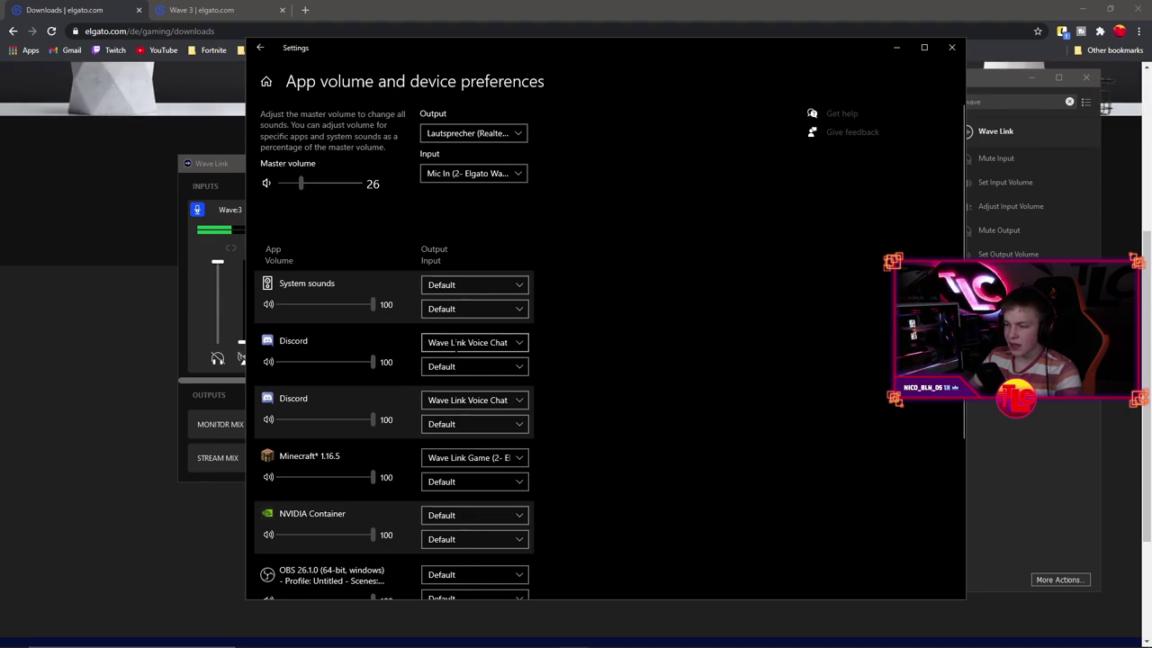
click(459, 342)
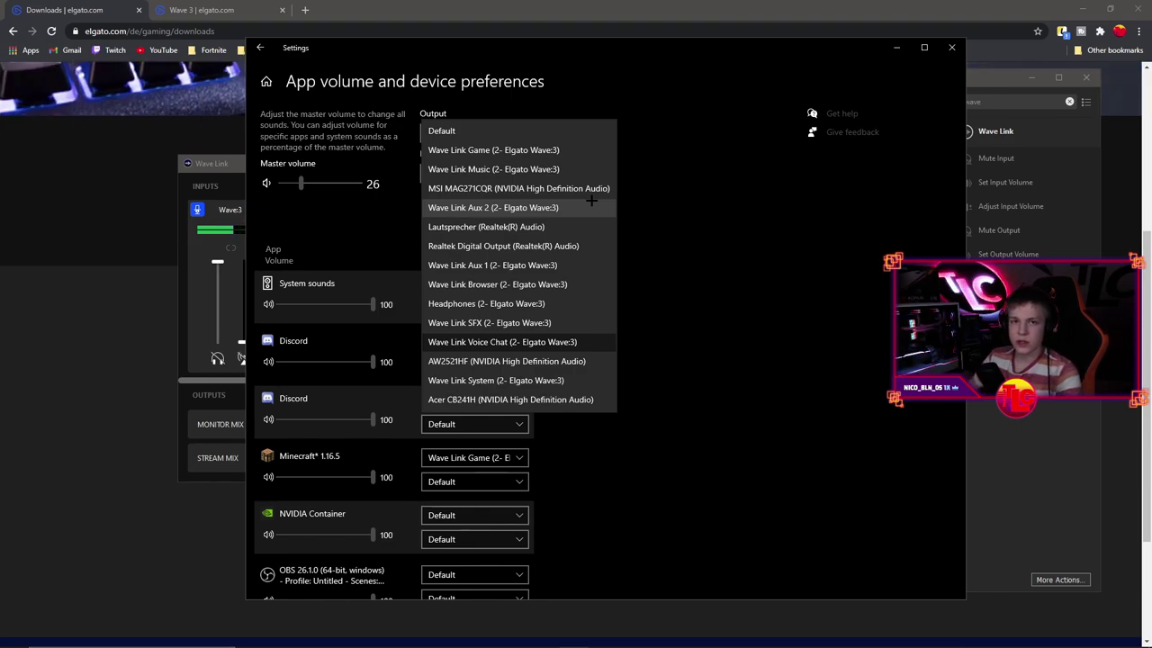
key(Escape)
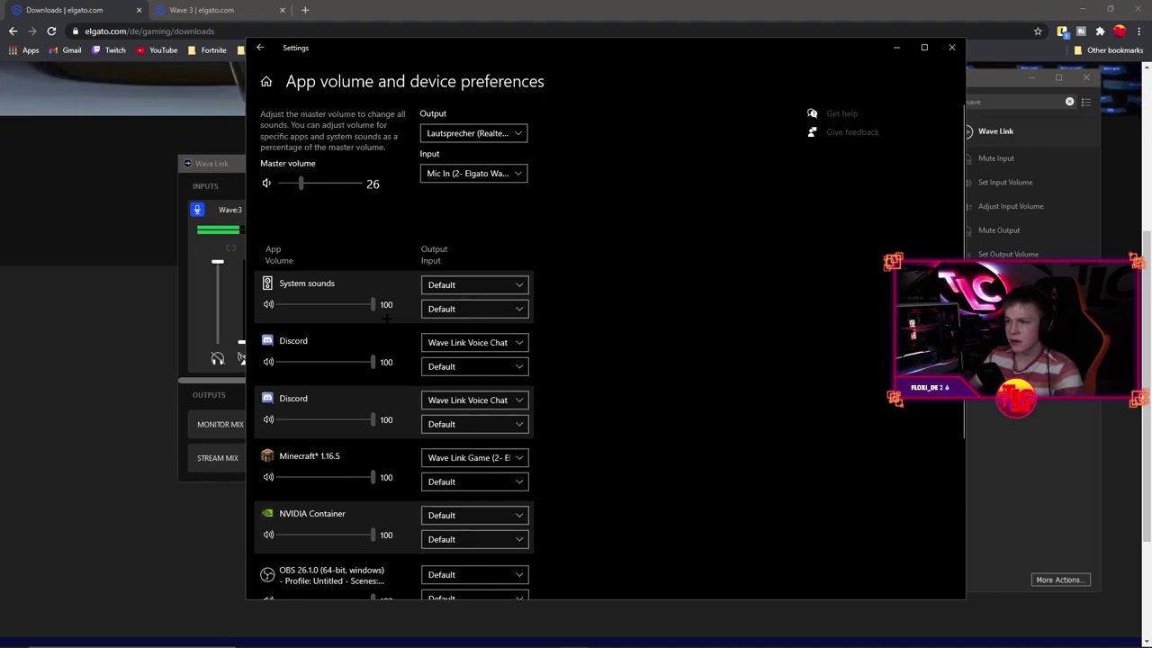
click(895, 47)
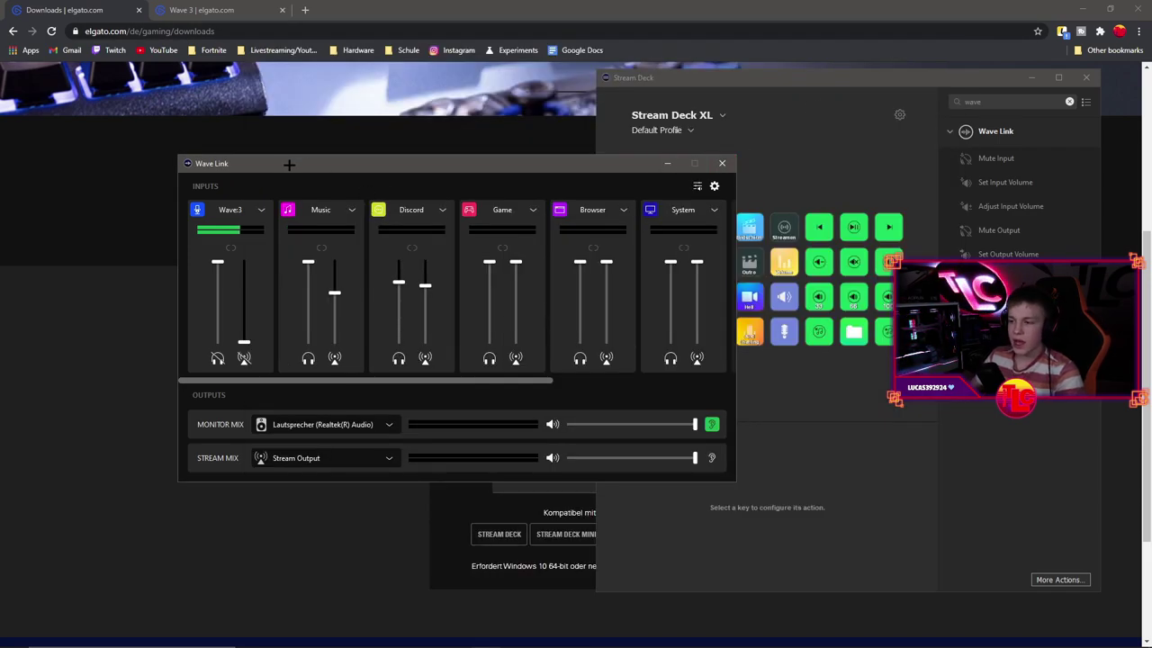
View the output devices offered for the monitor mix in Wave Link without changing the selection
click(573, 636)
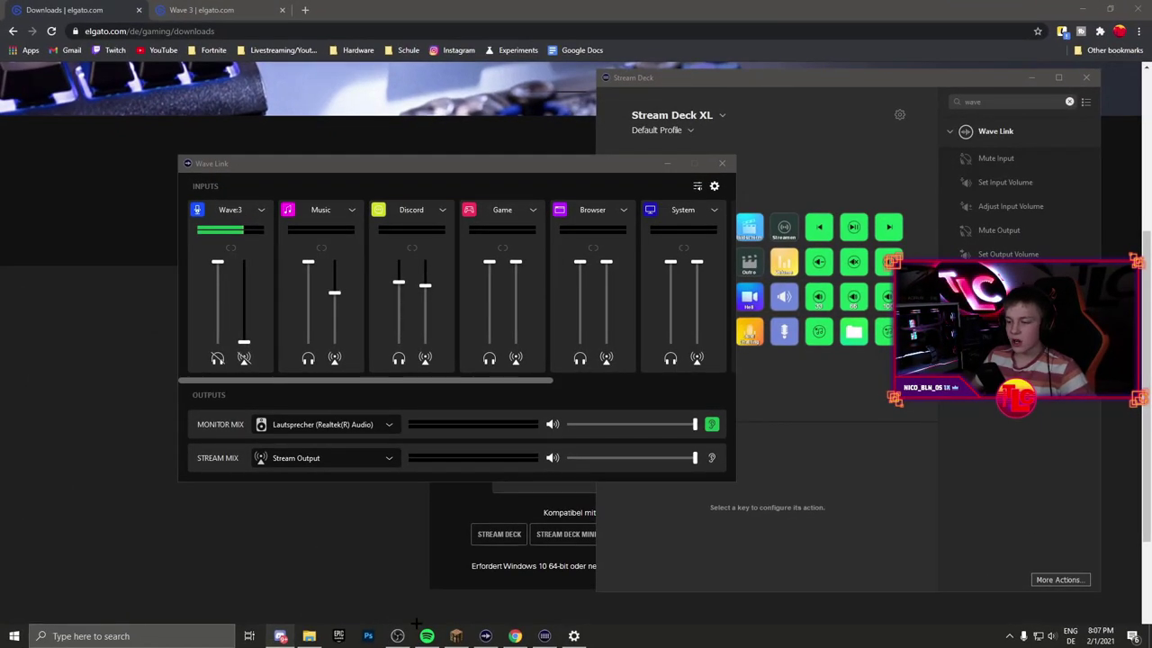
click(311, 423)
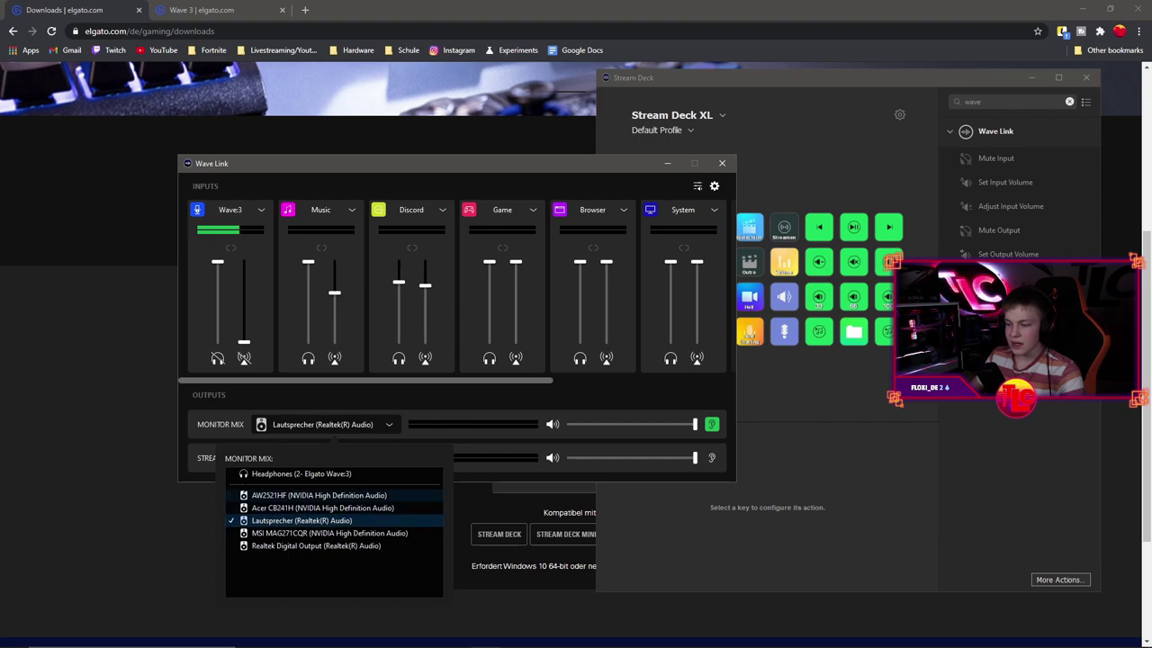
click(240, 398)
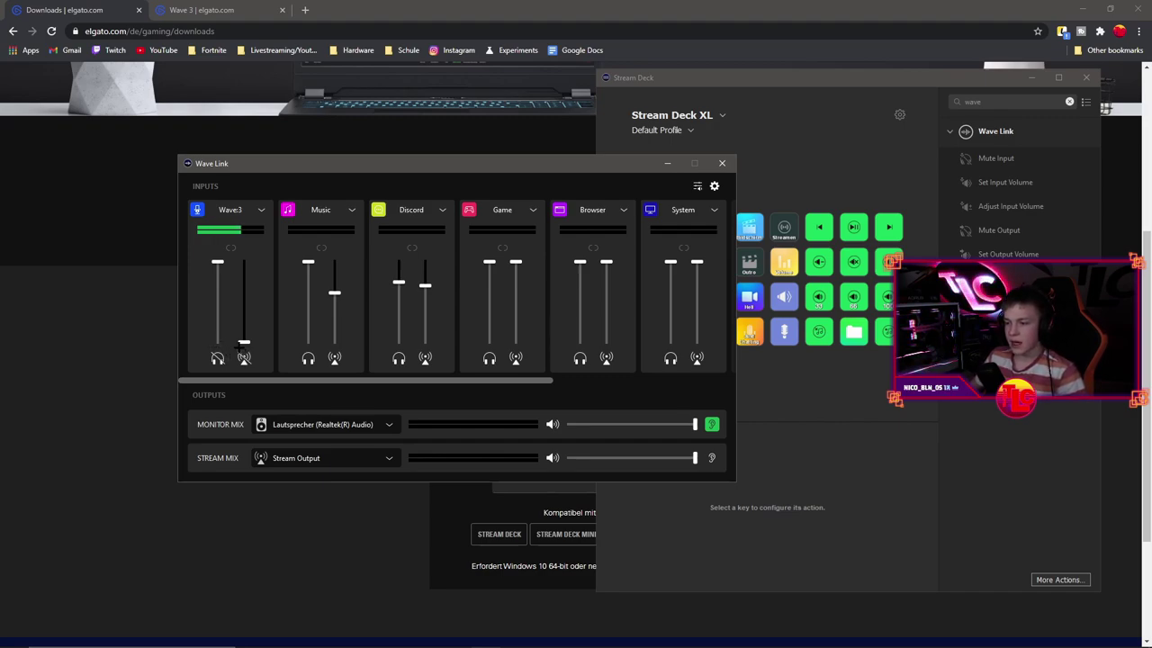
Try independent monitor and stream volumes on the Music channel, ending with monitor at full and stream at about a third
mouse_move(243, 343)
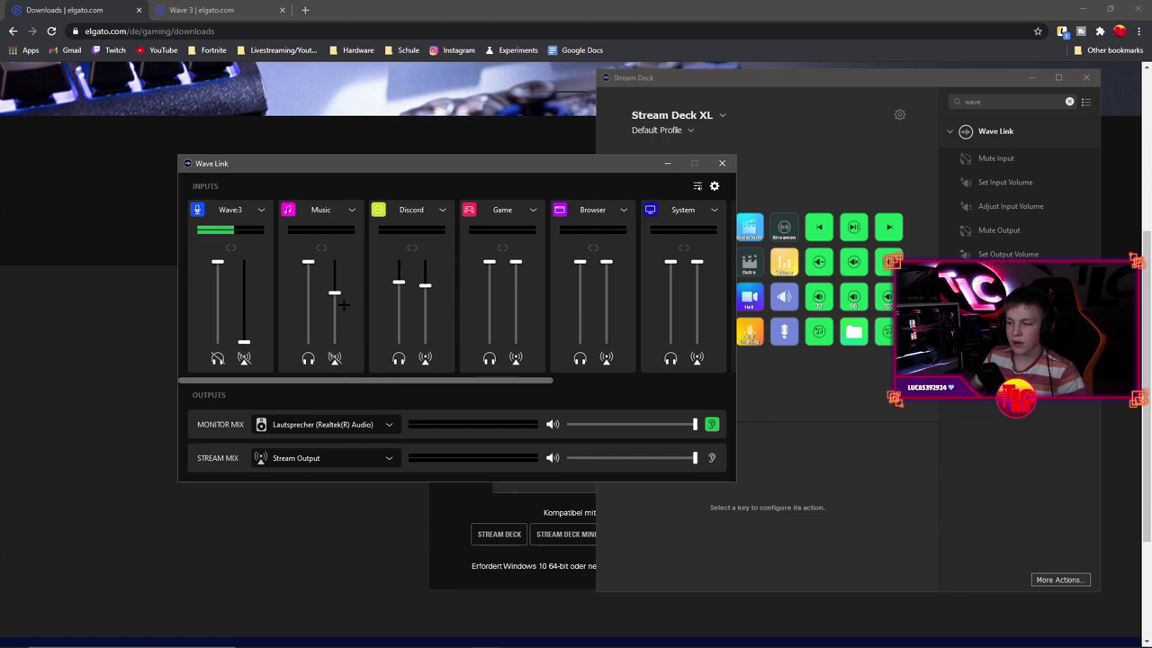
mouse_move(333, 293)
mouse_down()
mouse_move(334, 343)
mouse_move(333, 270)
mouse_move(334, 292)
mouse_up()
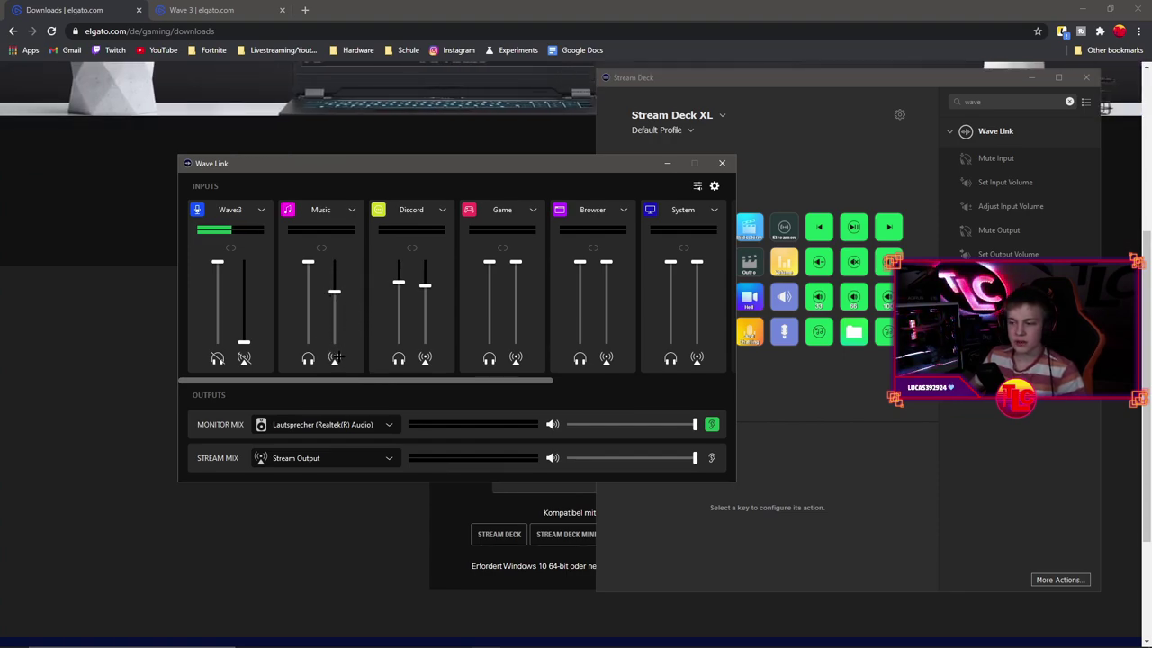
drag(308, 262, 289, 357)
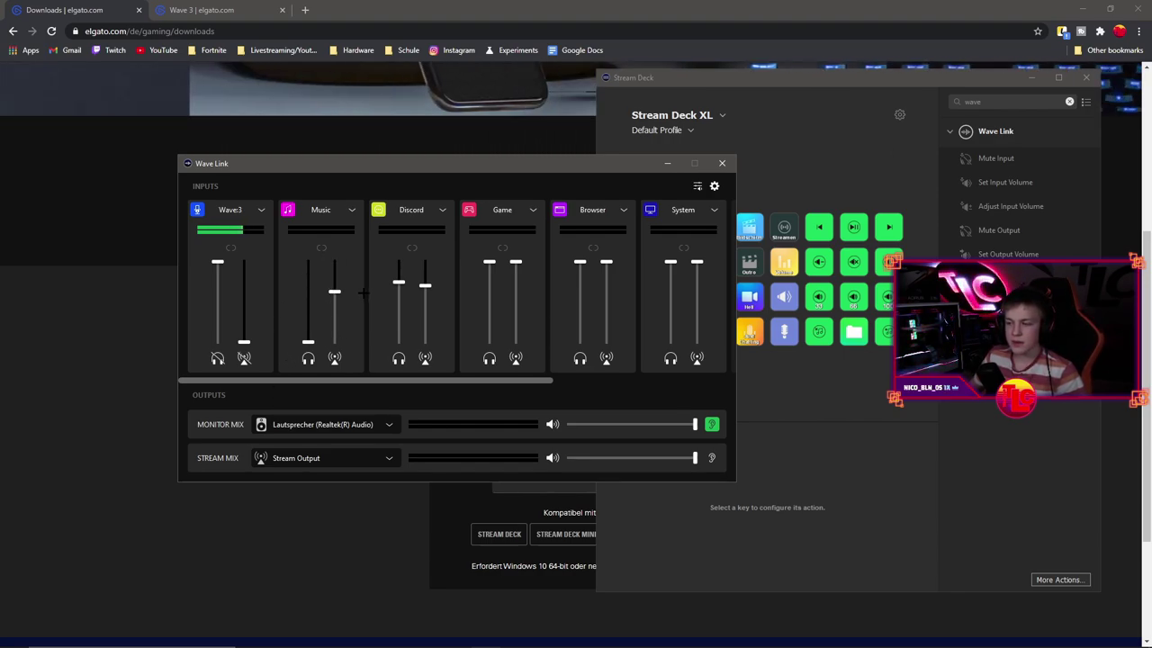
drag(334, 291, 334, 262)
drag(308, 342, 326, 308)
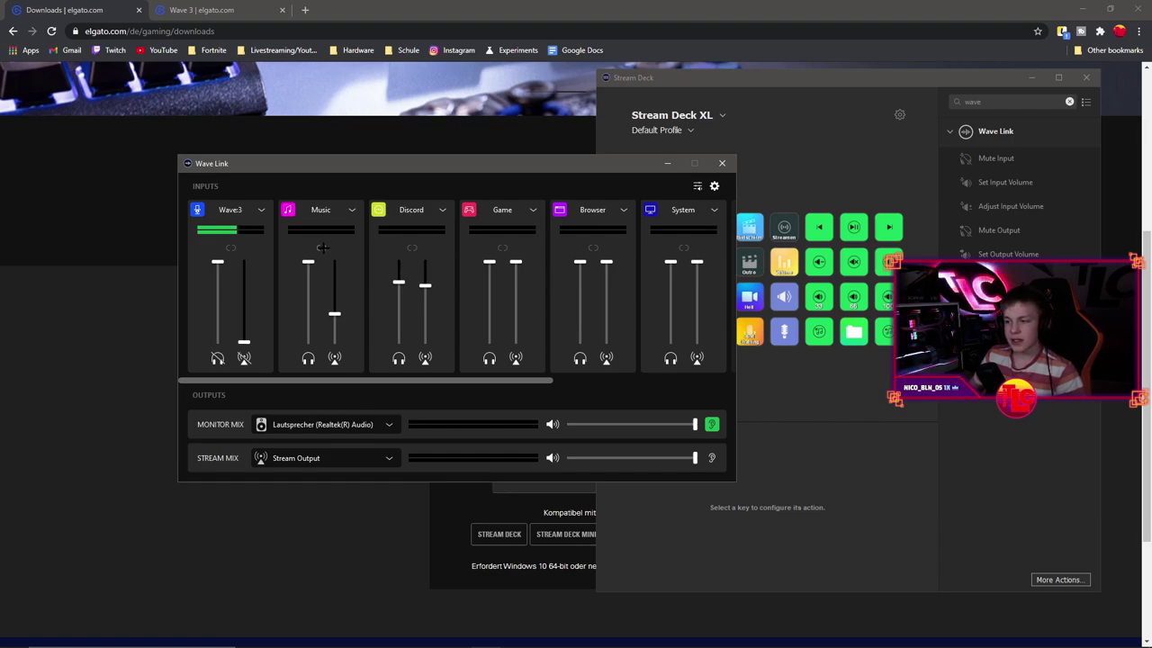
Try moving the Music faders while linked, then unlink them and lower the stream fader to about a quarter
mouse_move(334, 316)
drag(334, 316, 334, 333)
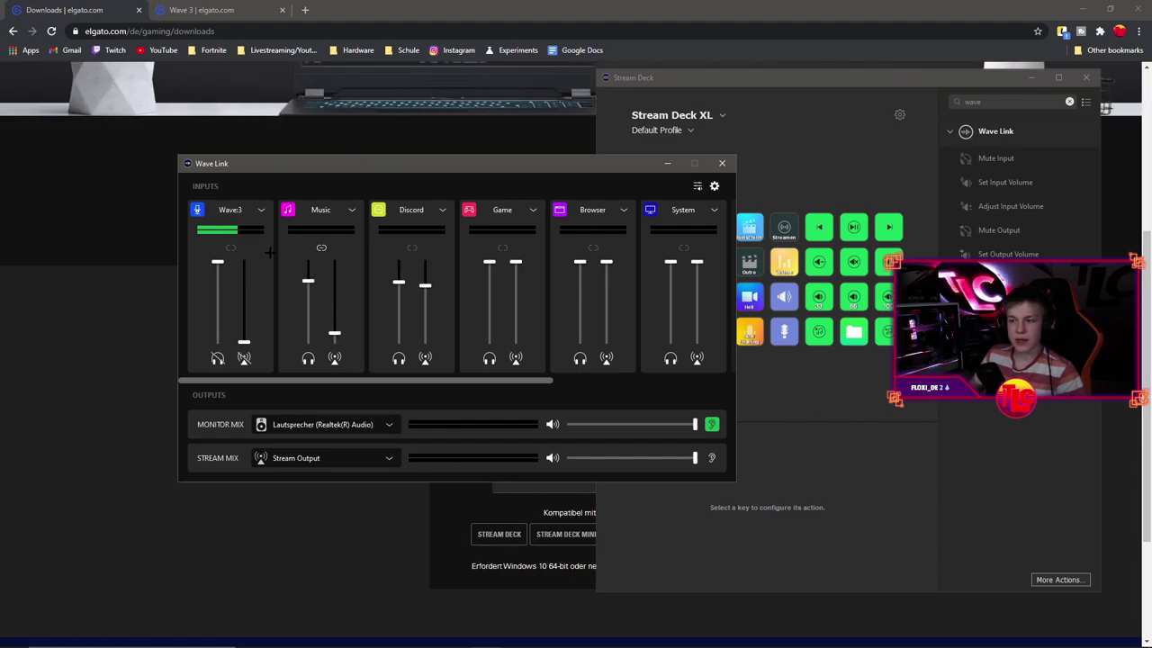
drag(334, 333, 334, 313)
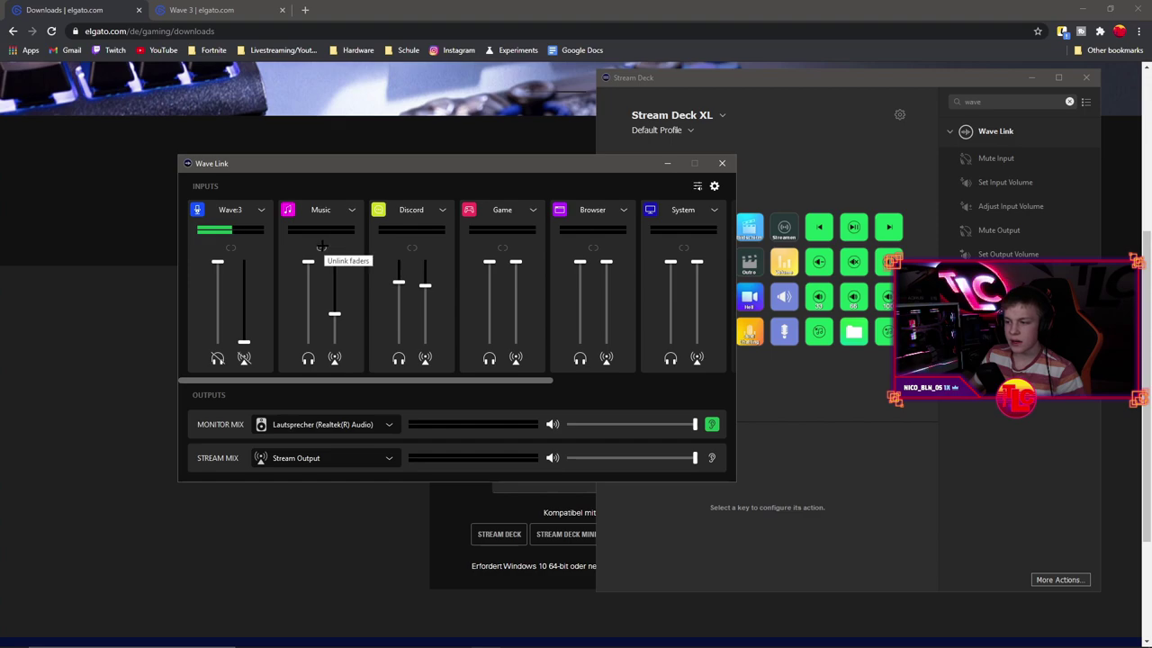
mouse_move(333, 314)
mouse_down()
mouse_move(333, 289)
mouse_move(334, 322)
mouse_up()
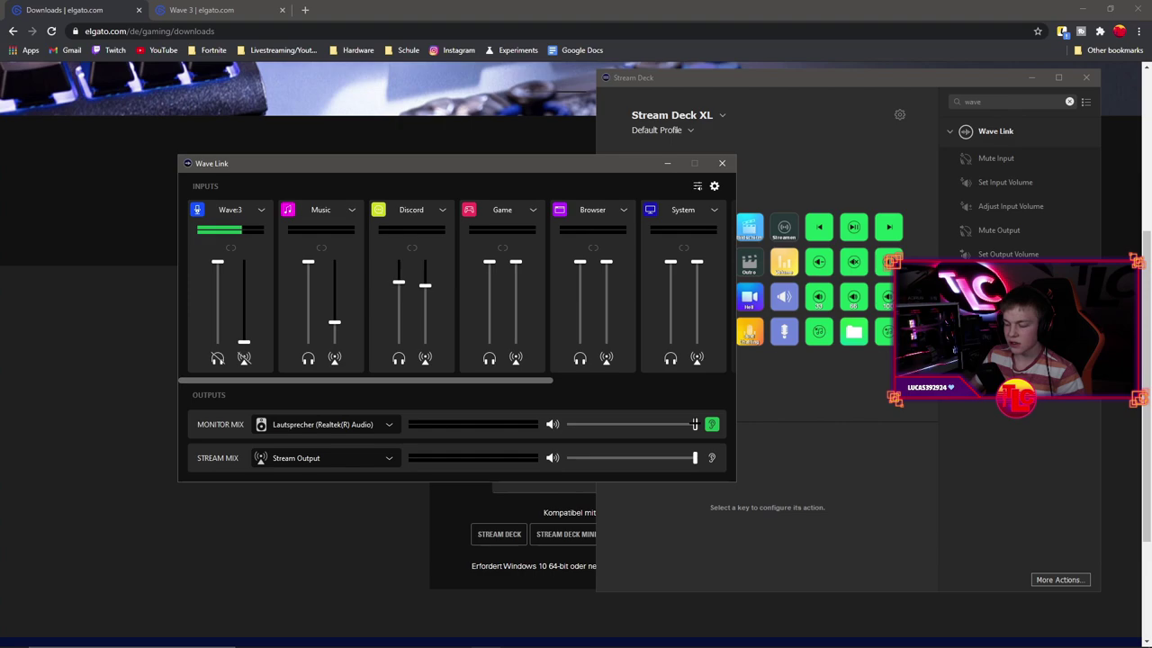
mouse_move(695, 424)
mouse_down()
mouse_move(573, 426)
mouse_move(697, 424)
mouse_up()
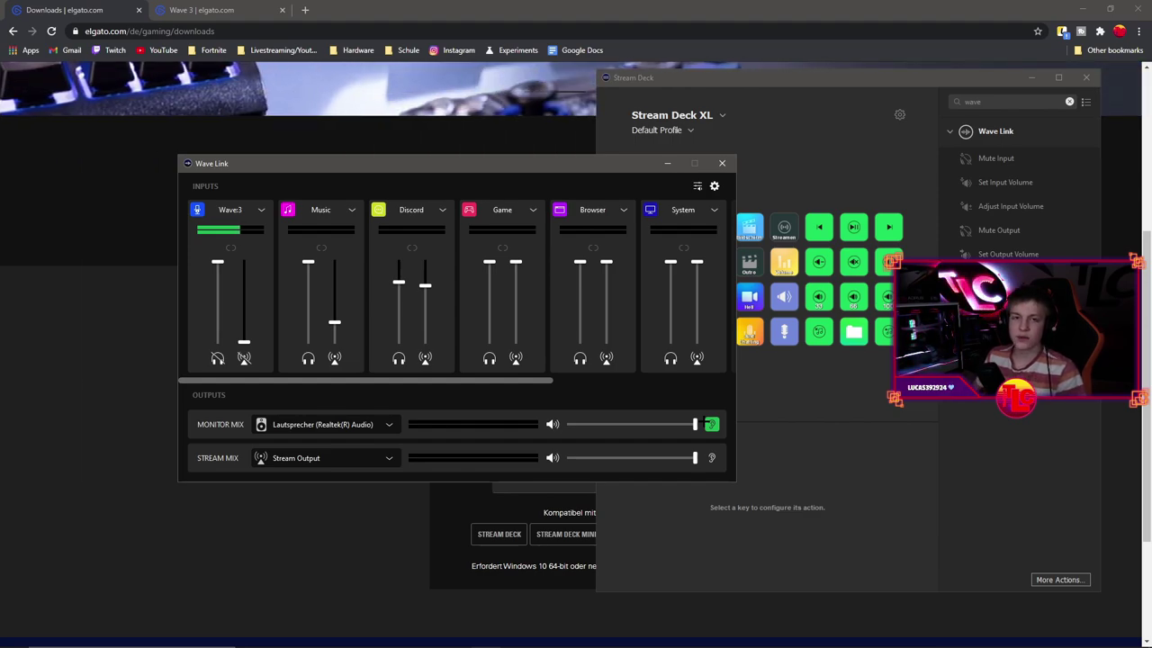
Switch to Stream Deck and check the Wave Link plugin's entry in the catalogue of additional actions
drag(360, 163, 309, 153)
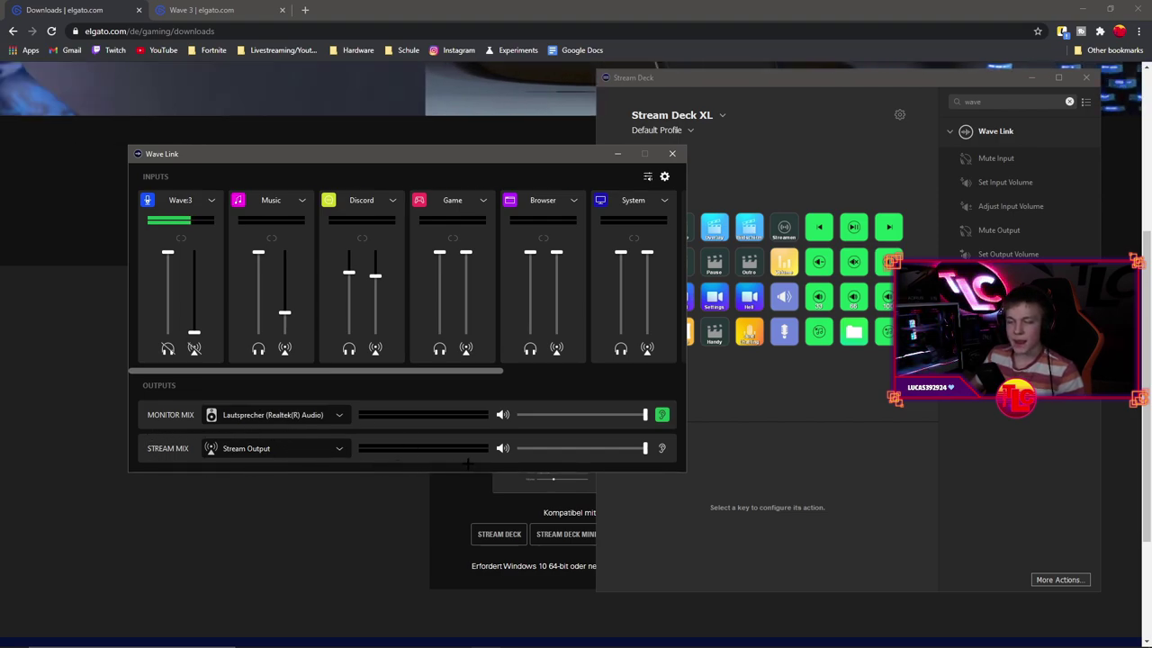
mouse_move(593, 454)
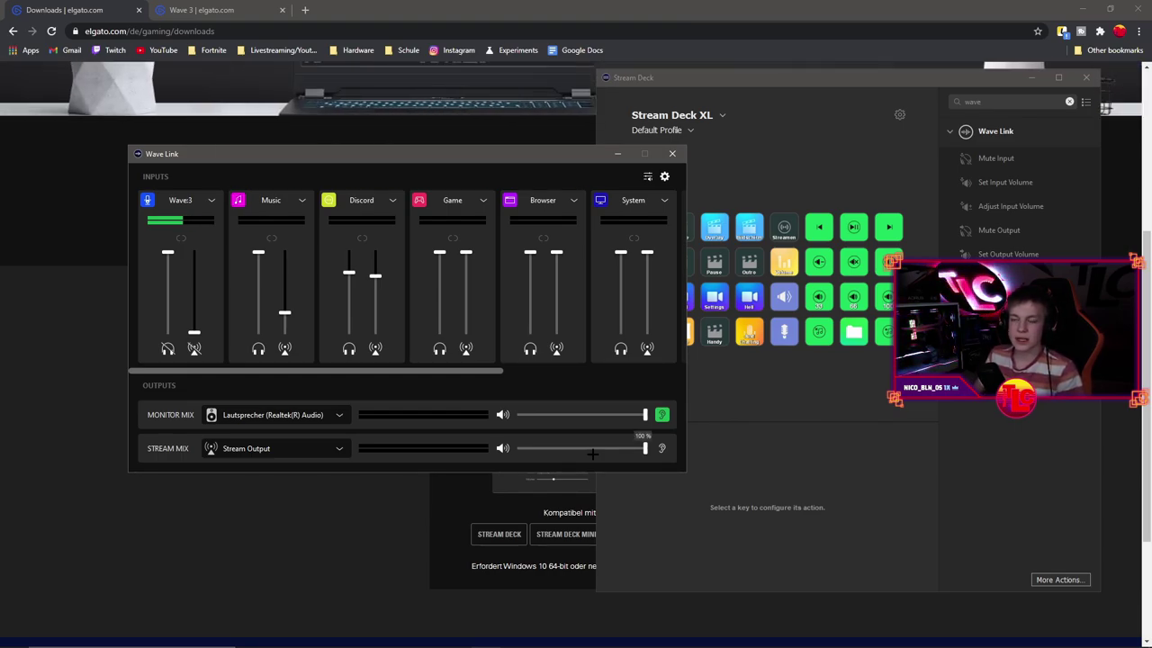
click(754, 169)
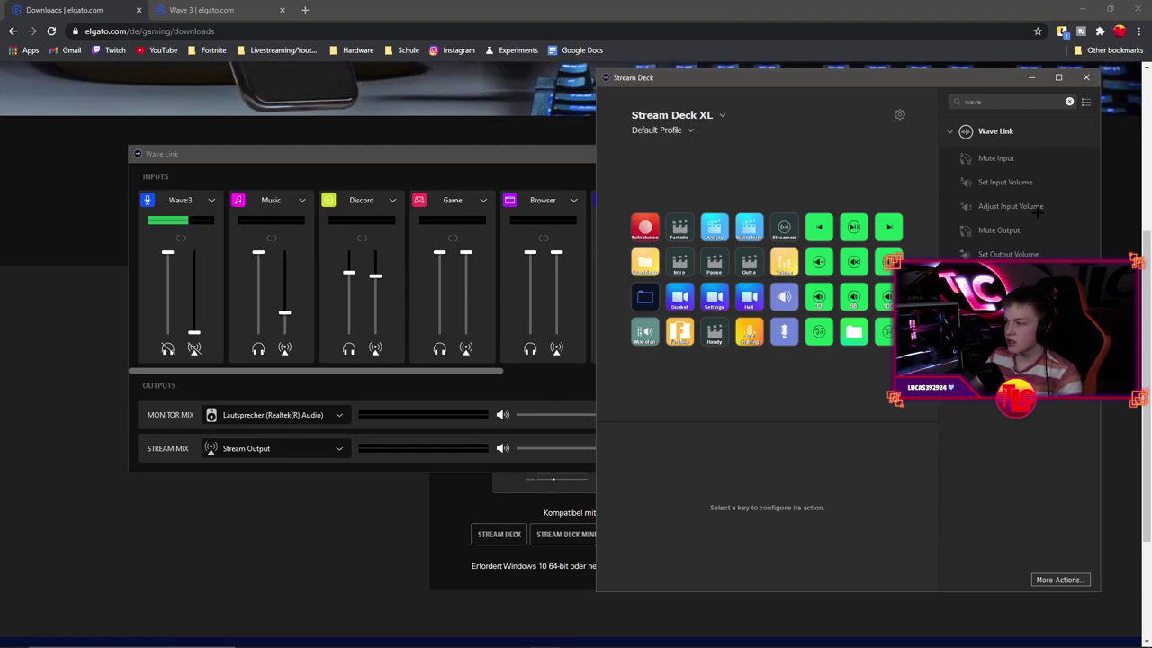
click(1057, 580)
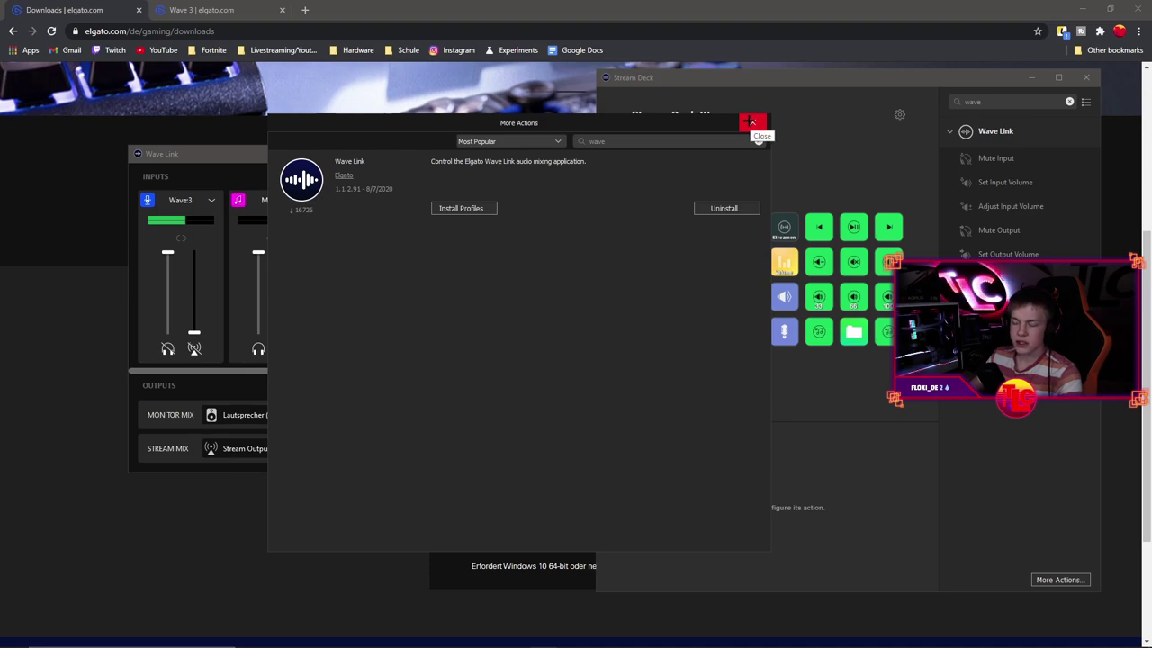
click(753, 122)
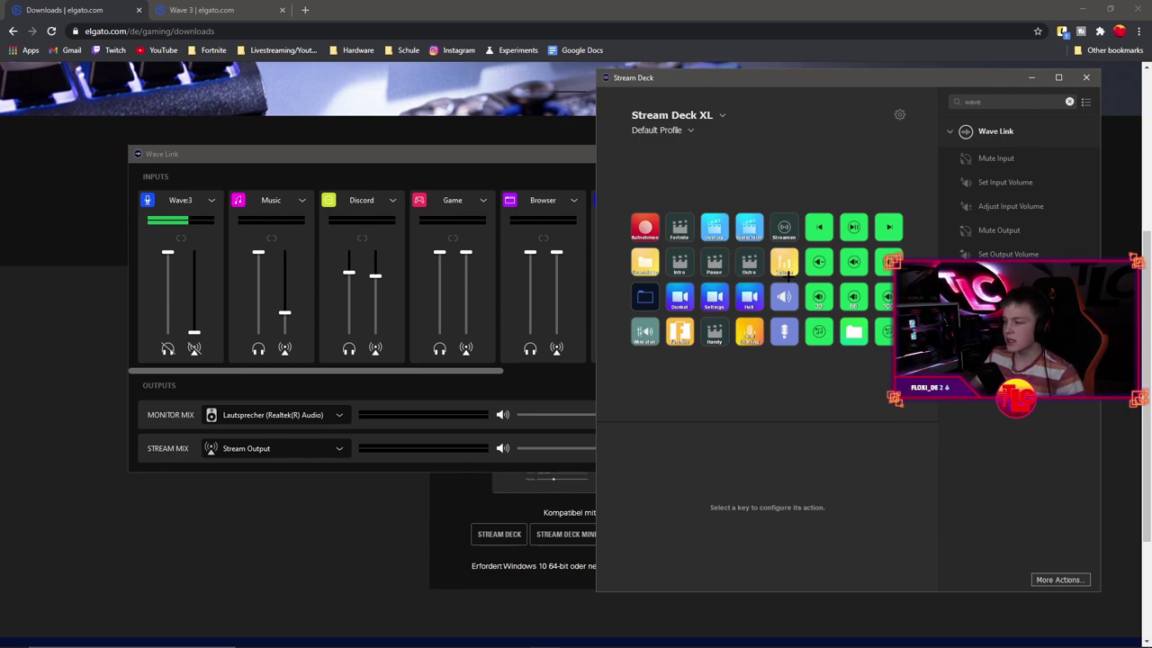
Open the Stream Deck folder with the Wave Link keys and view the settings of the Browser mute key for the stream mix
click(644, 261)
double_click(644, 261)
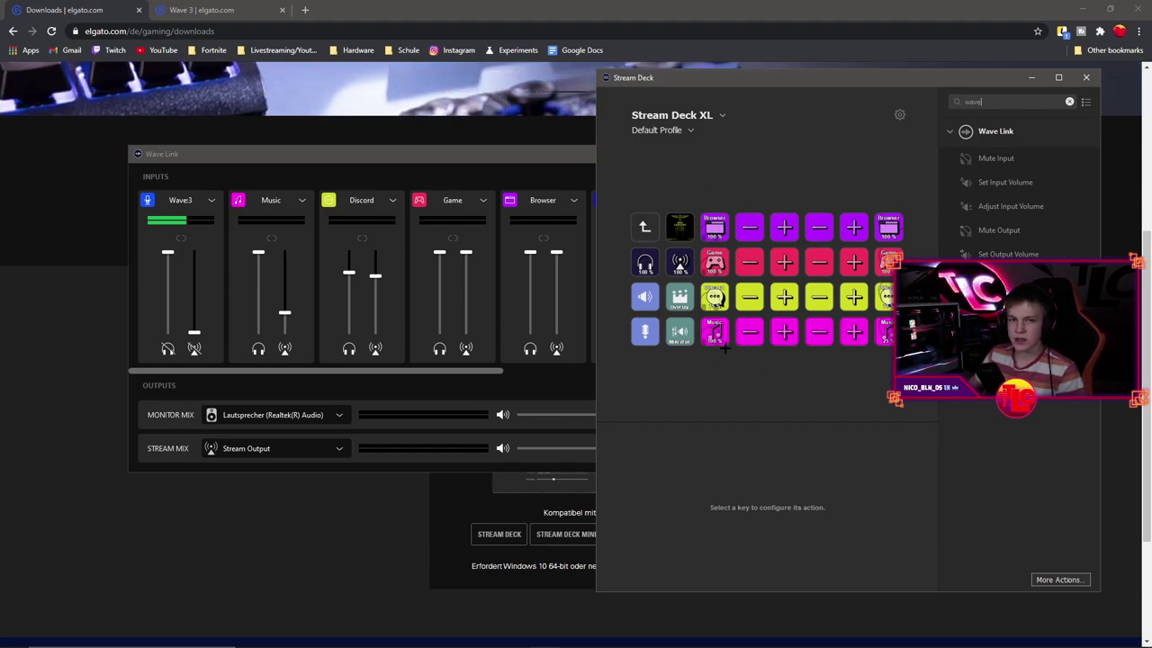
click(888, 226)
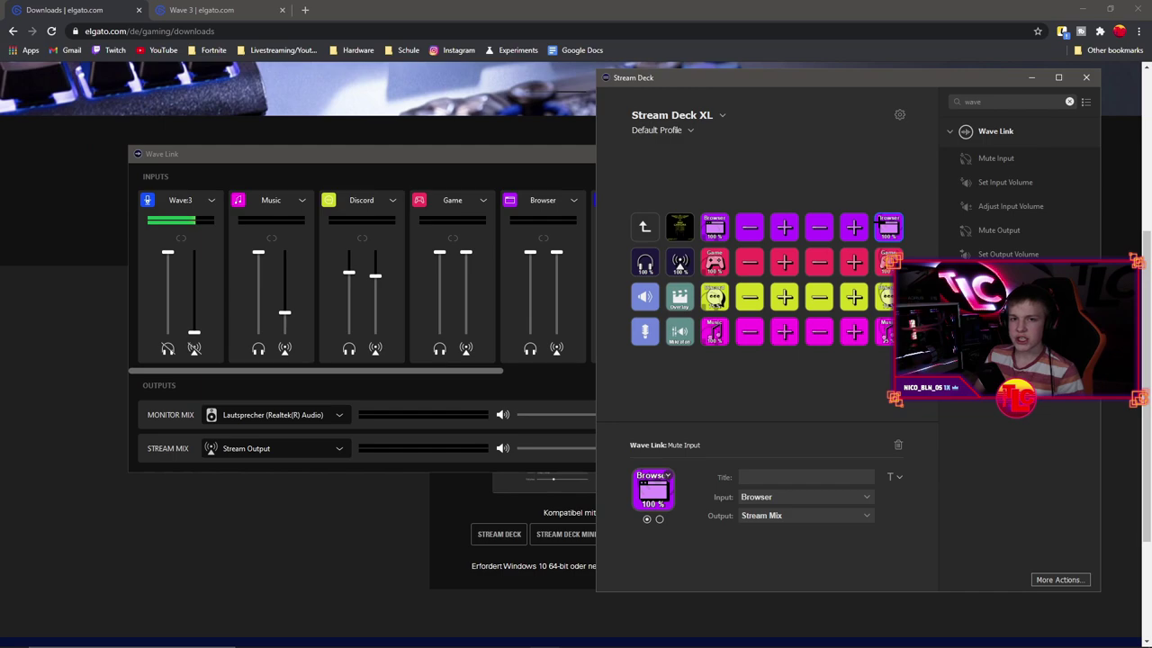
Try a step size of +5 and the title 5 on the Browser stream-mix minus key, restoring -5 and the blank title
click(810, 238)
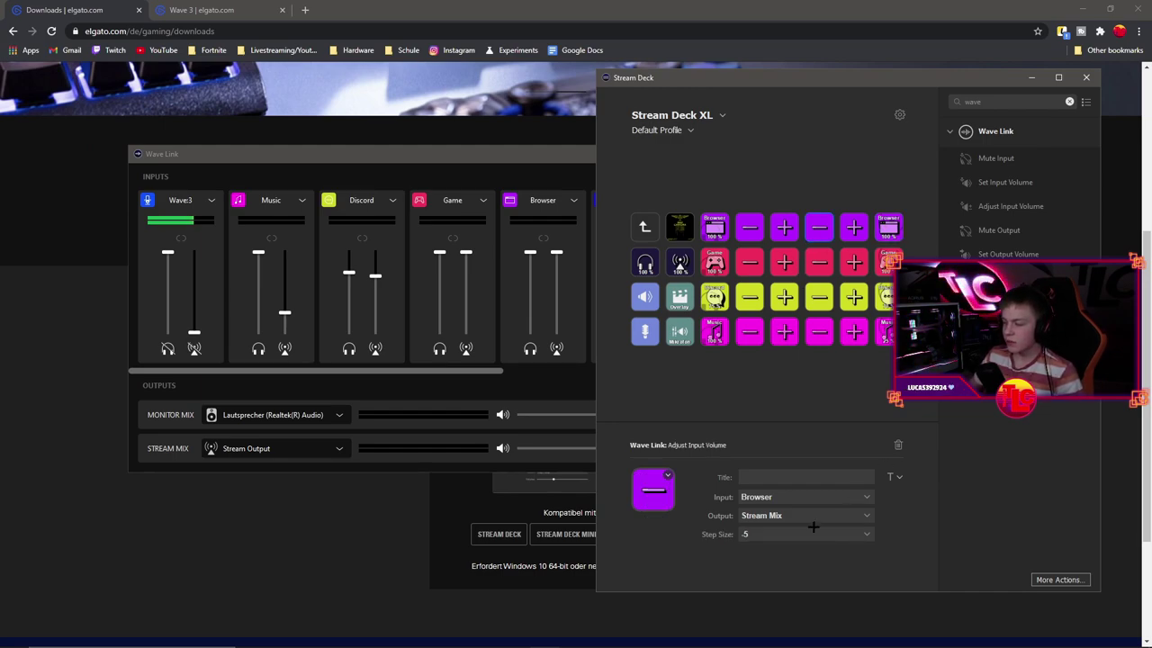
click(745, 535)
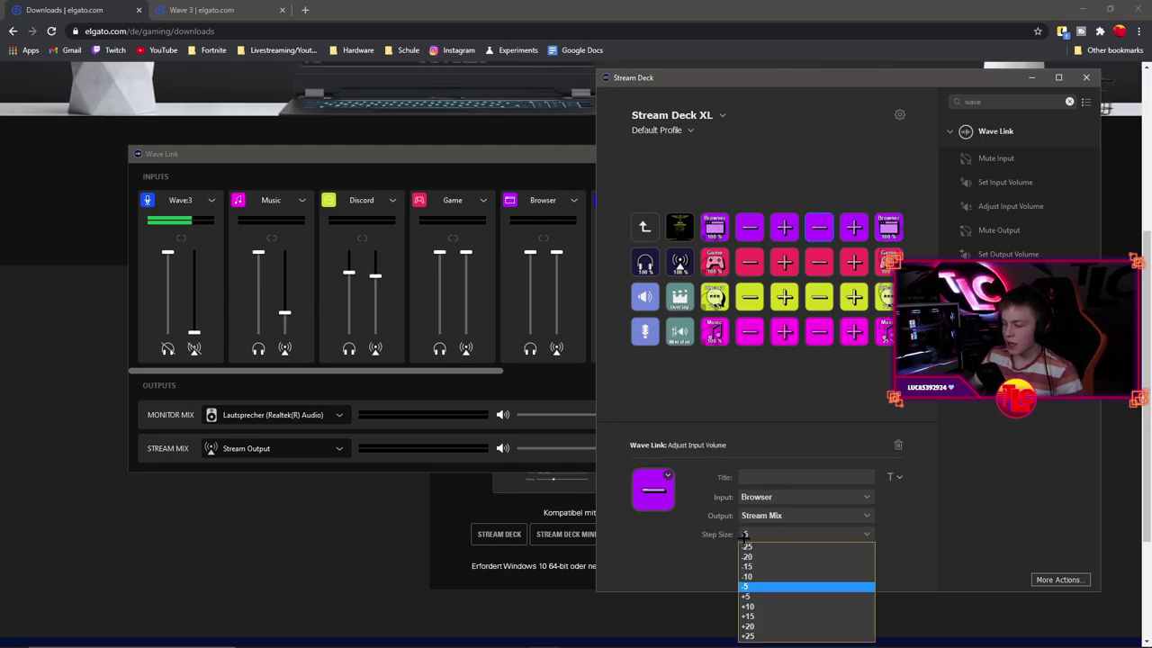
click(745, 596)
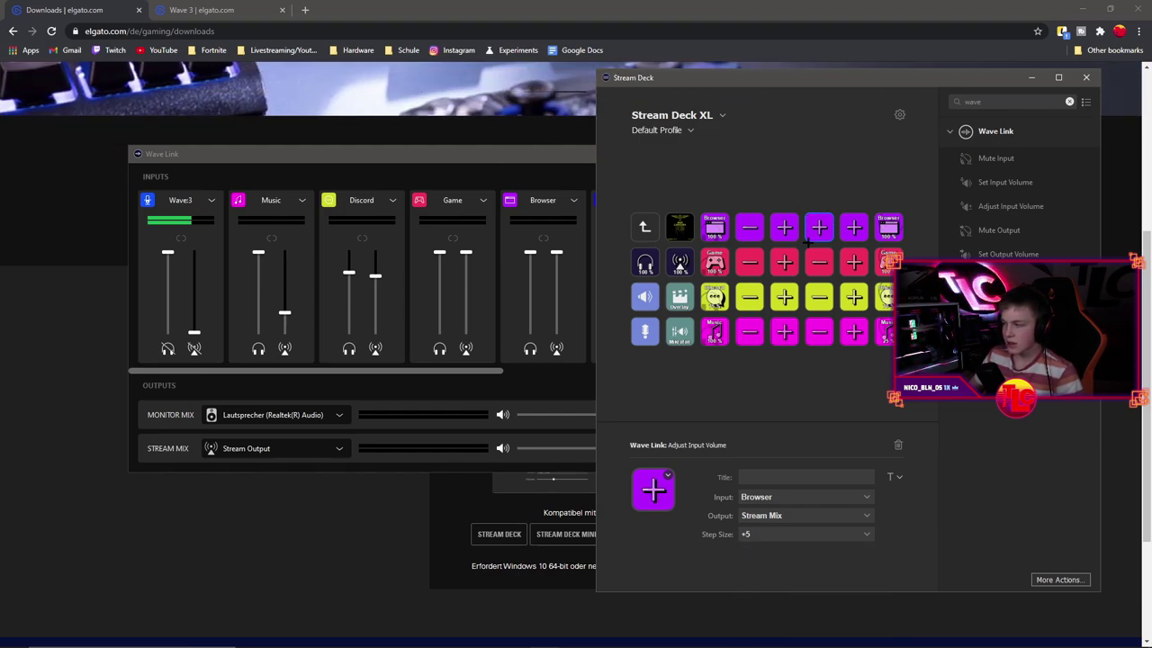
click(747, 534)
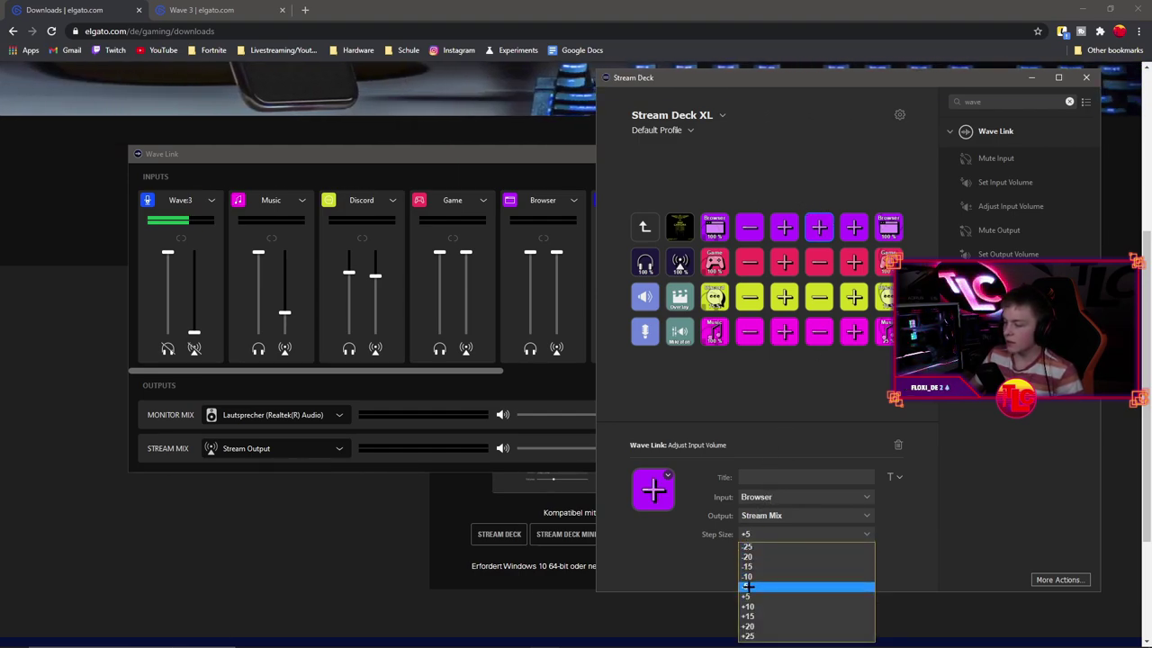
click(748, 585)
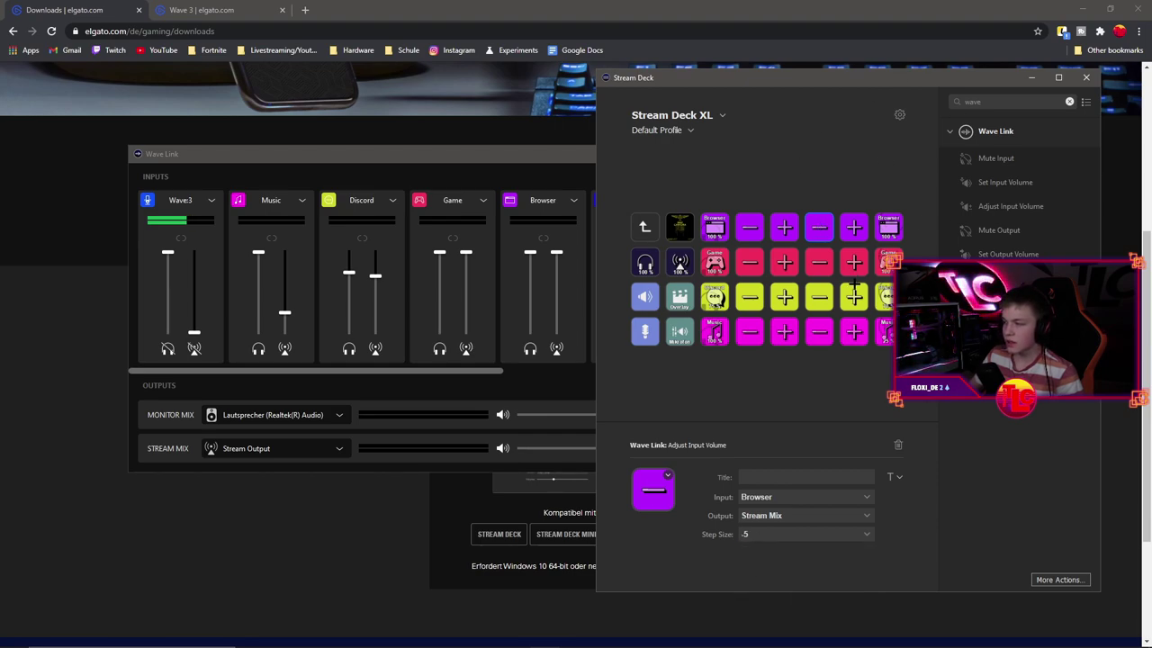
click(771, 477)
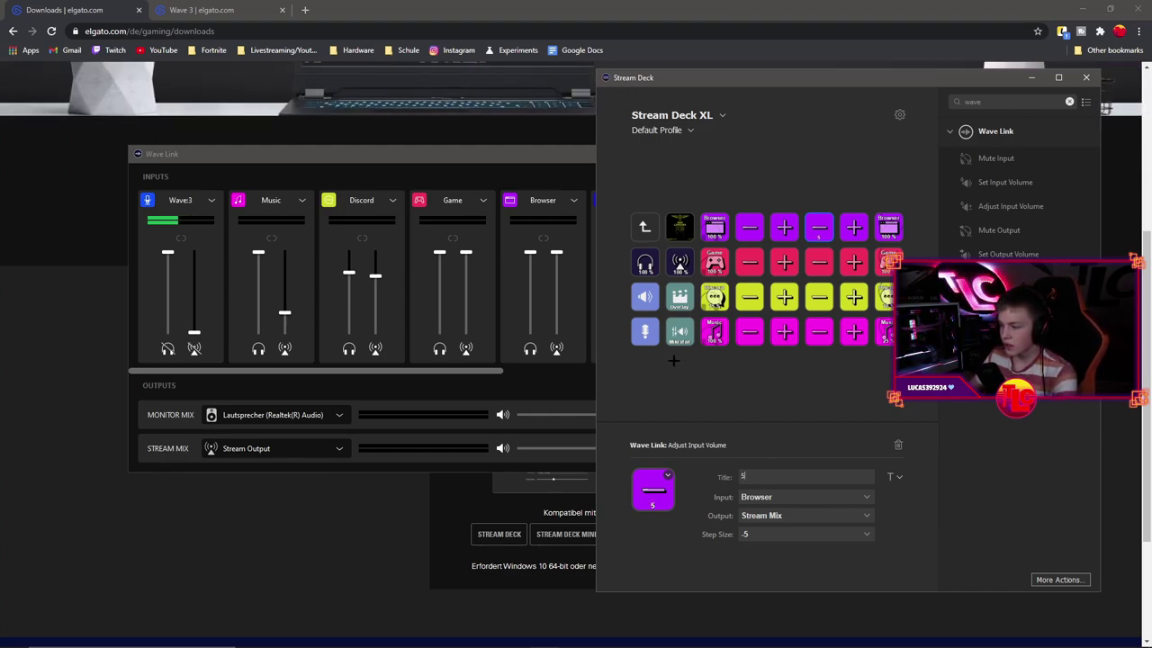
key(BackSpace)
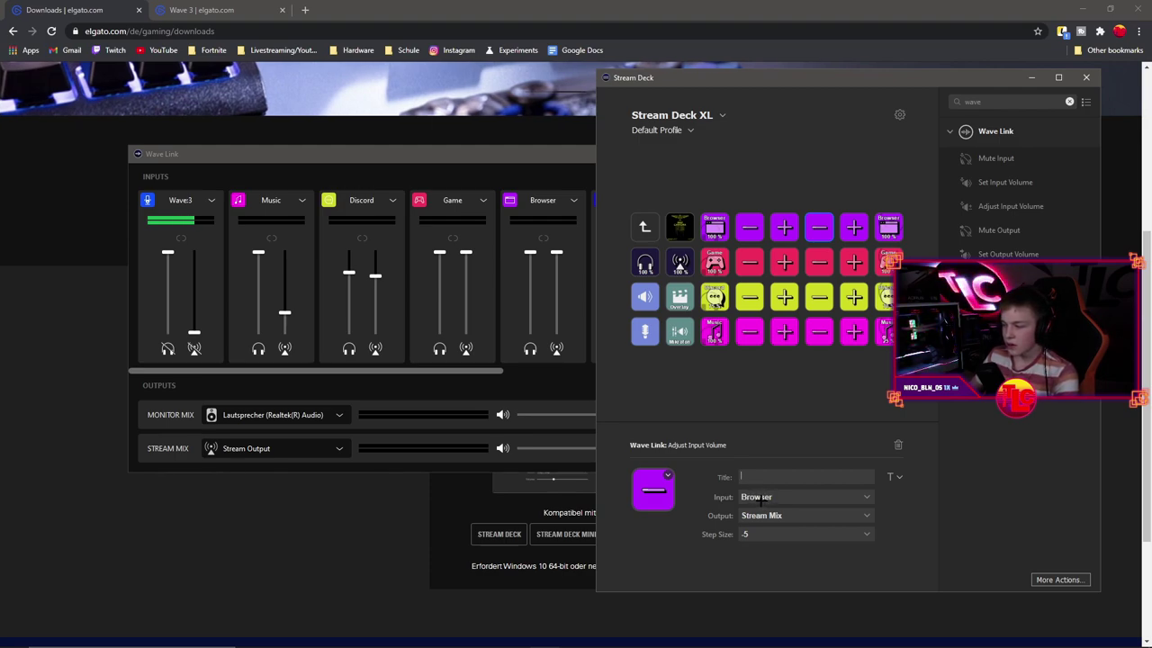
Try Music as the minus key's input, set it back to Browser, and keep Stream Mix as the output
click(759, 496)
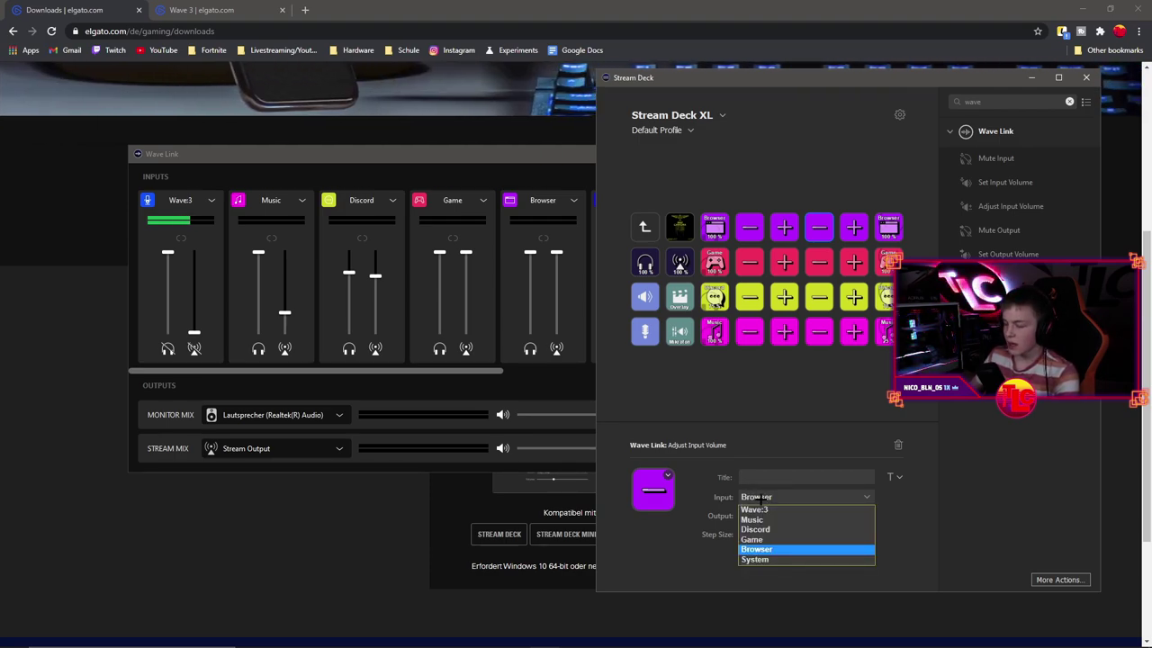
click(754, 520)
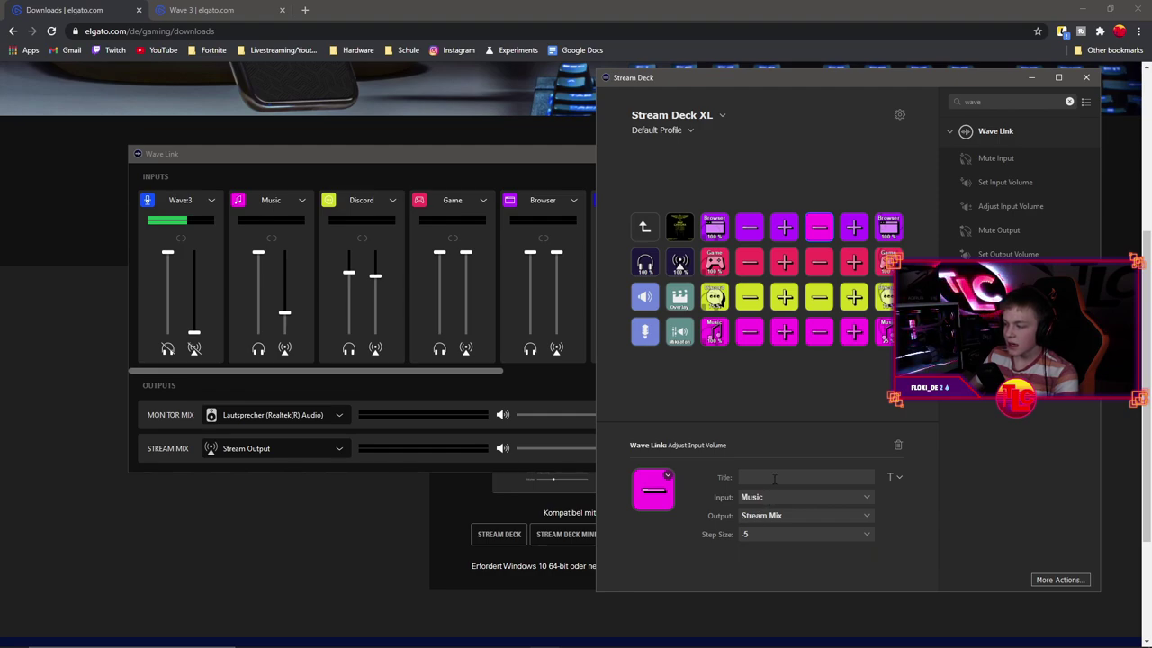
click(752, 496)
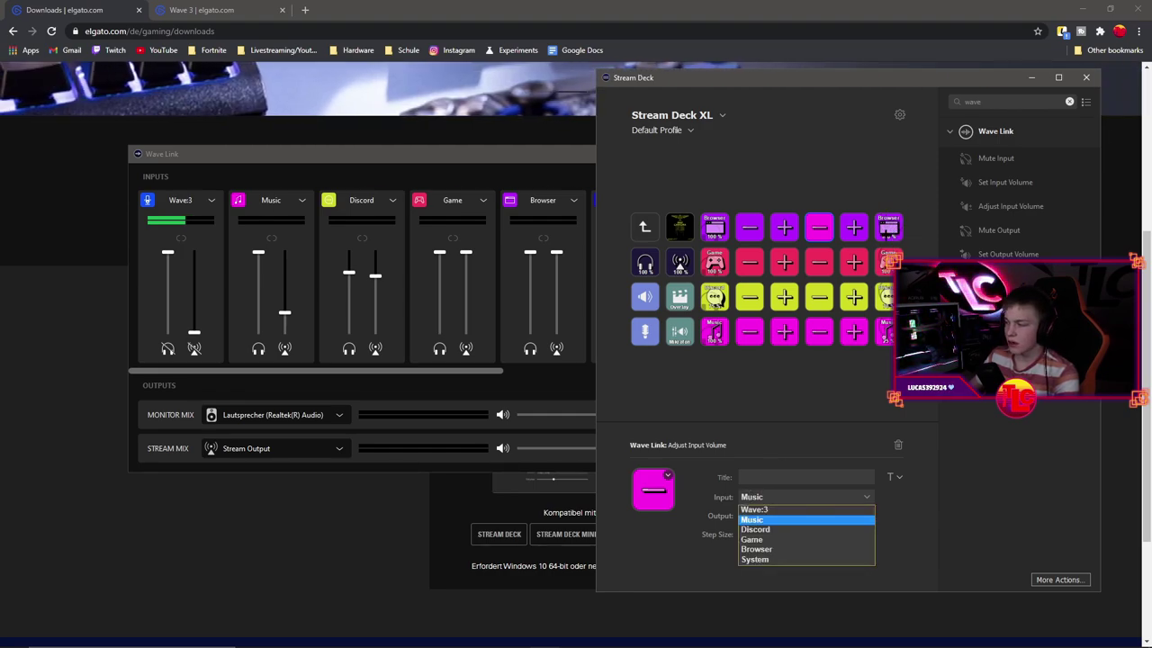
click(756, 548)
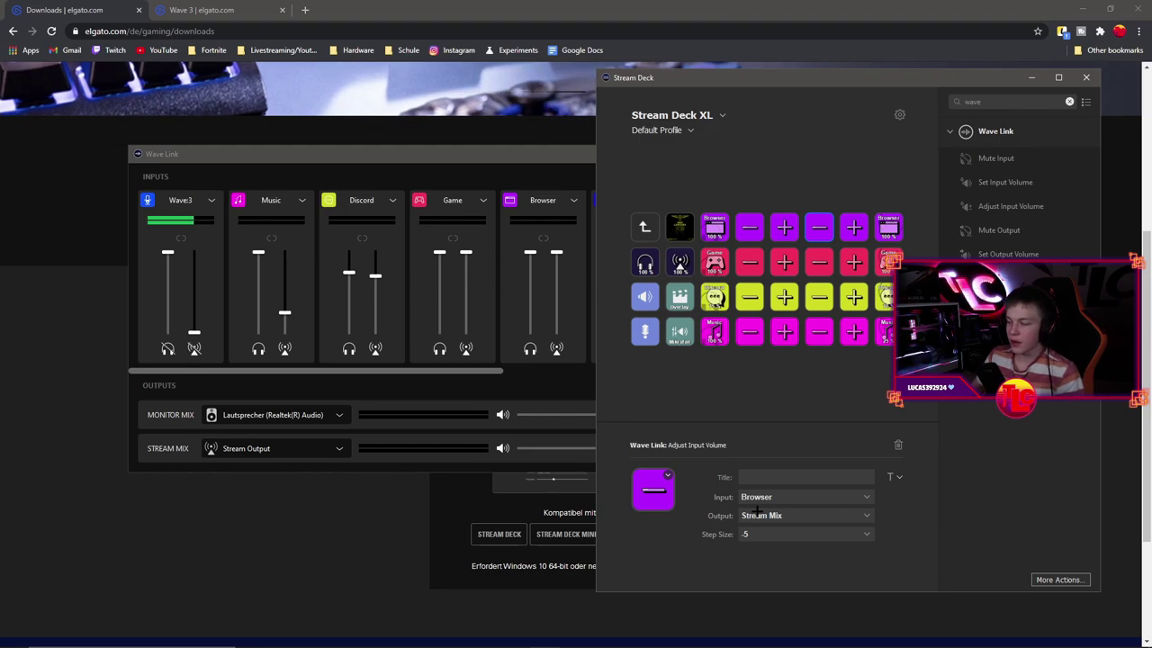
click(763, 516)
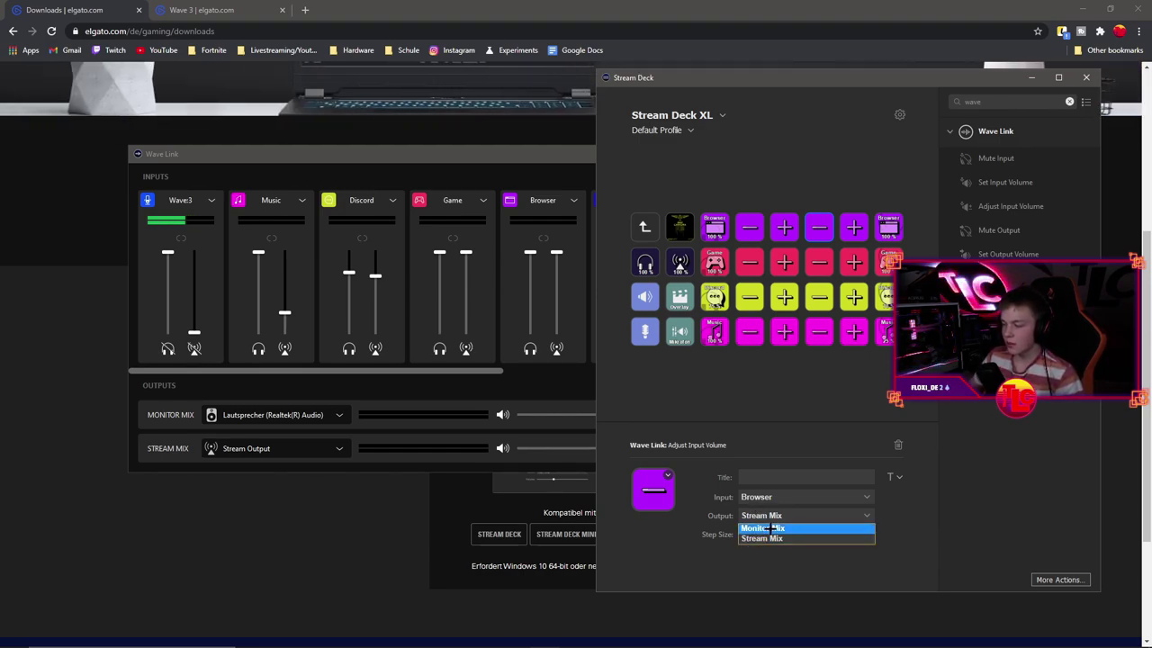
click(763, 537)
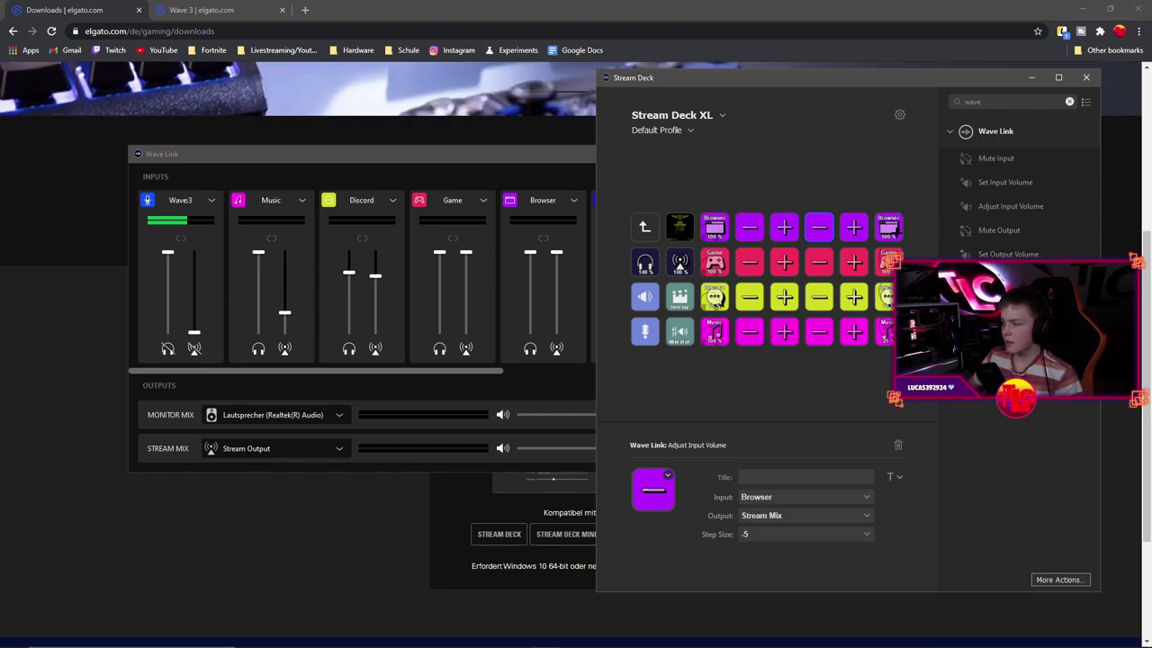
Review the settings of the Music mute and volume-increase keys for the stream mix and the Browser mute key
click(714, 262)
click(714, 297)
click(714, 332)
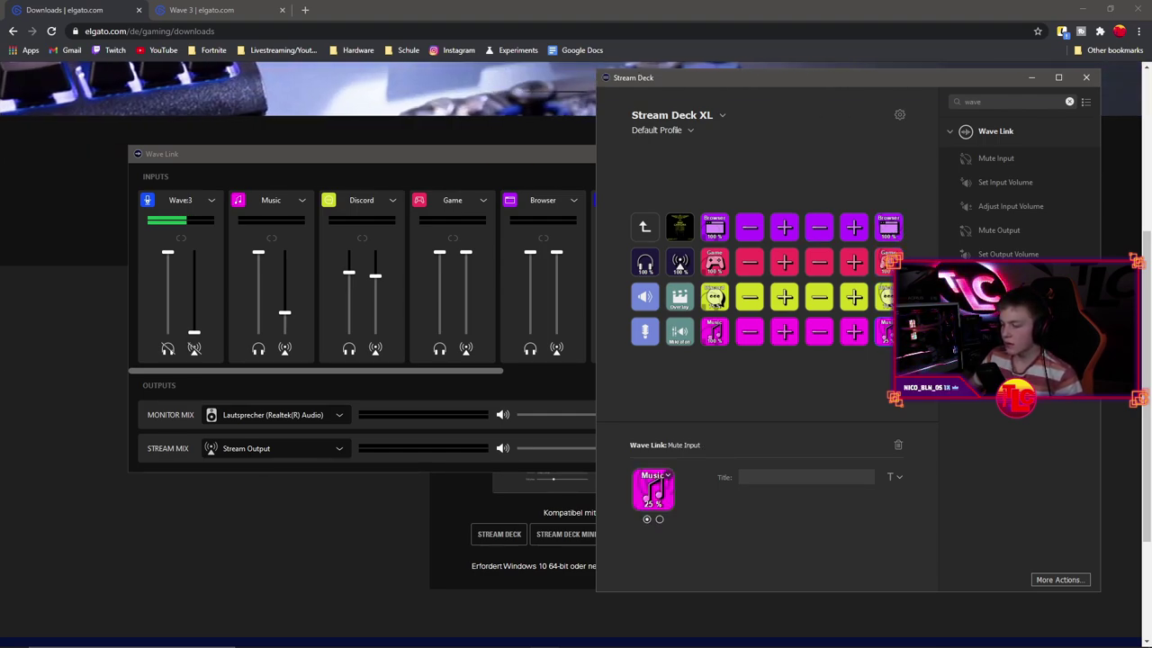
click(854, 332)
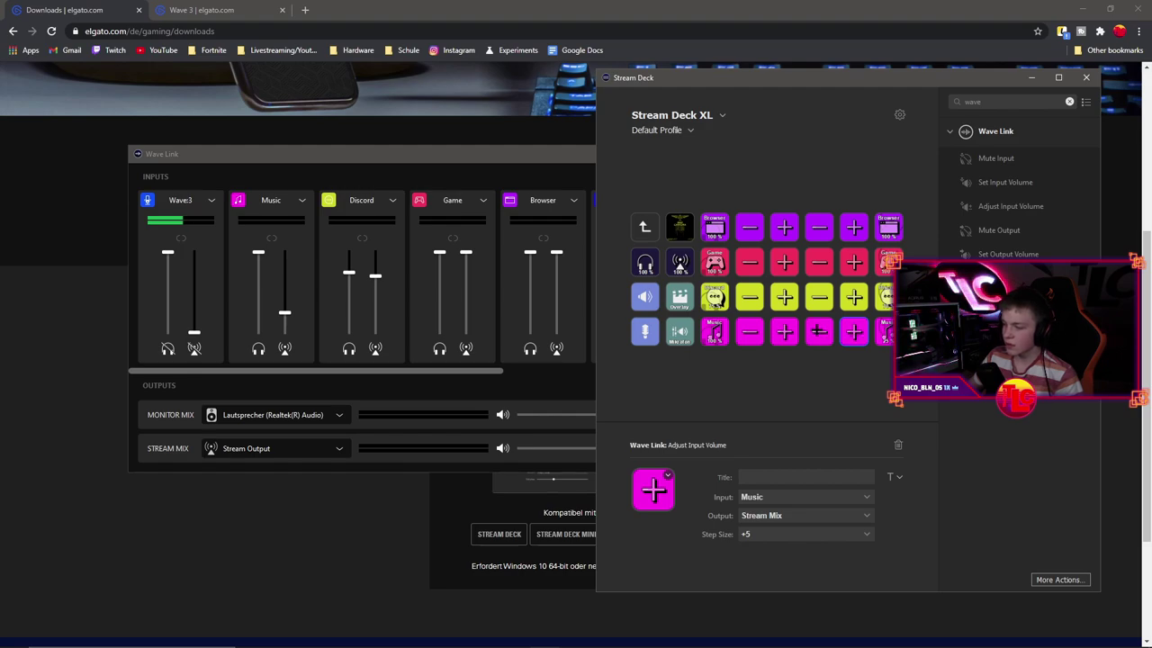
click(714, 332)
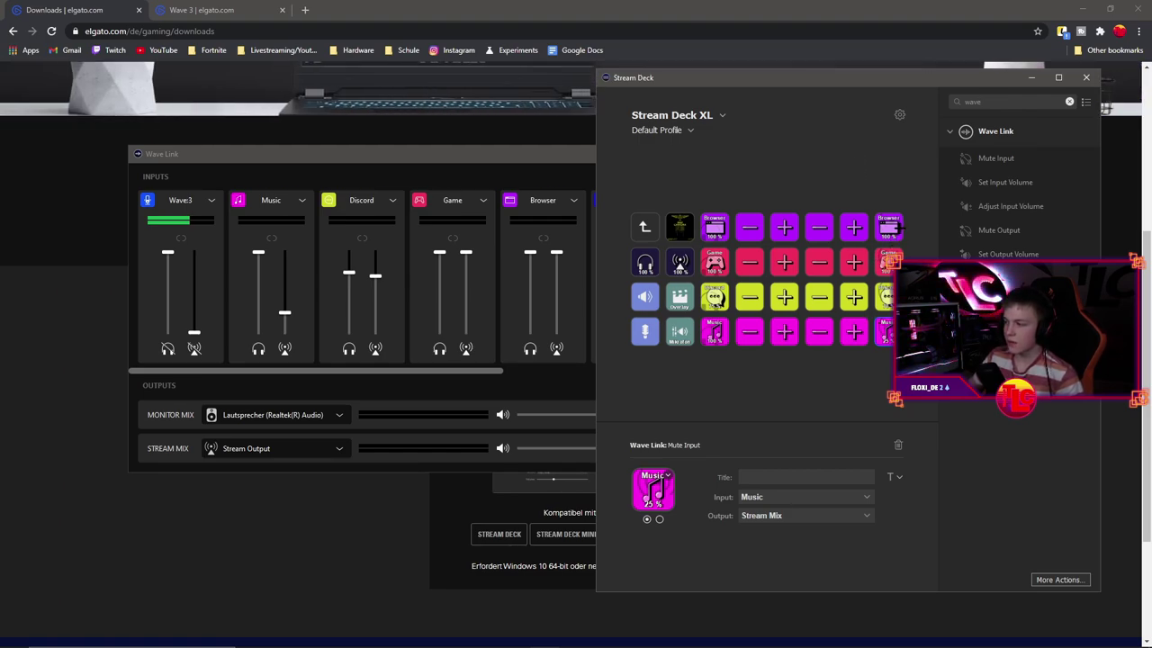
click(890, 227)
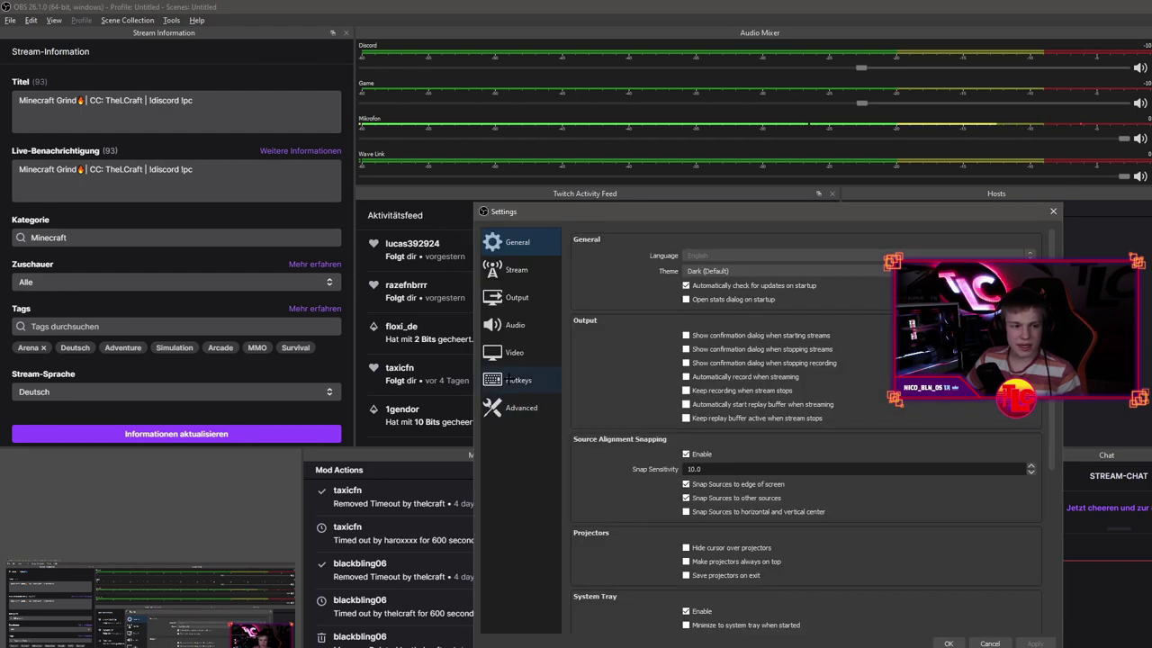
Open the audio settings in OBS and view the devices offered for Mic/Auxiliary Audio without changing the selection
click(513, 324)
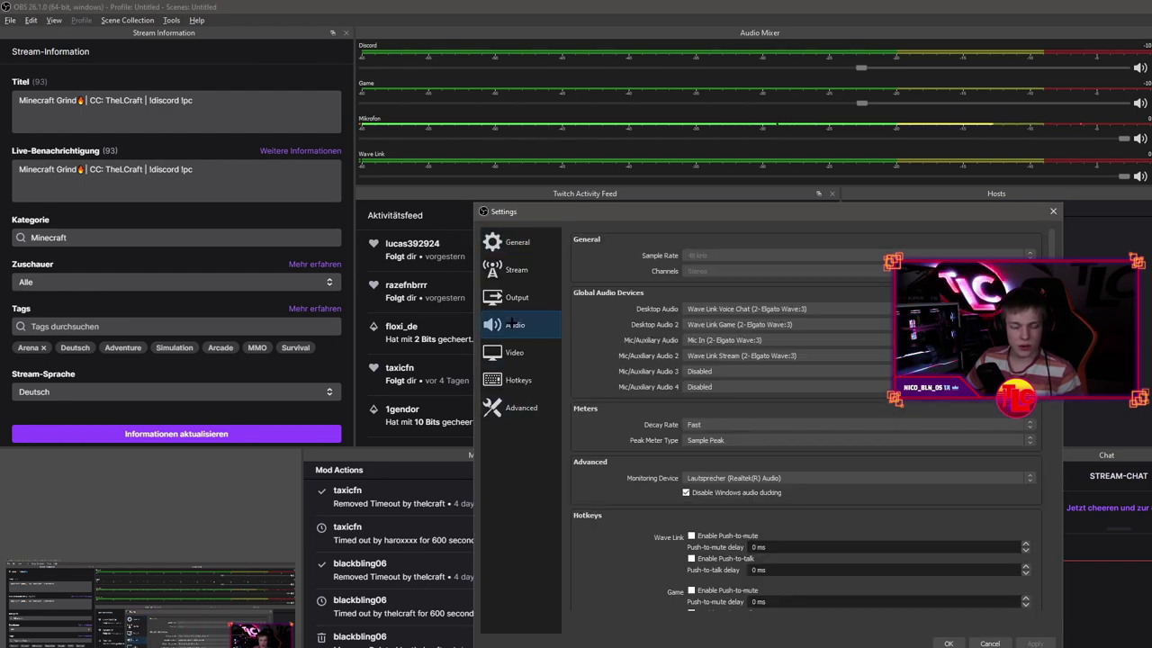
click(705, 342)
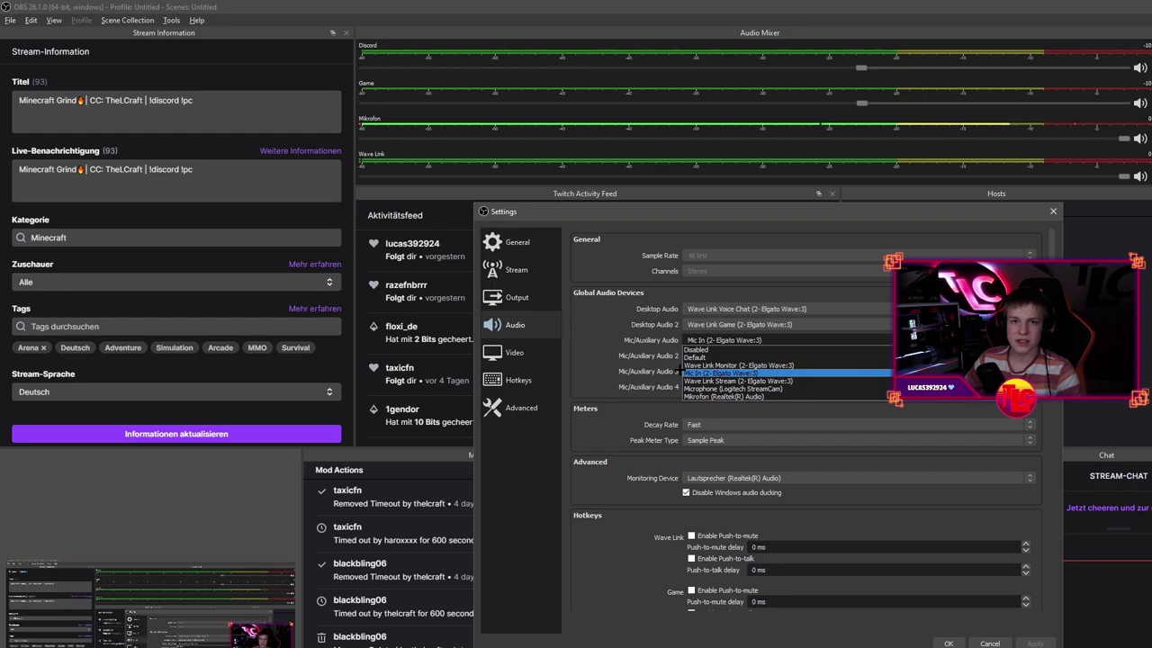
key(Escape)
key(Escape)
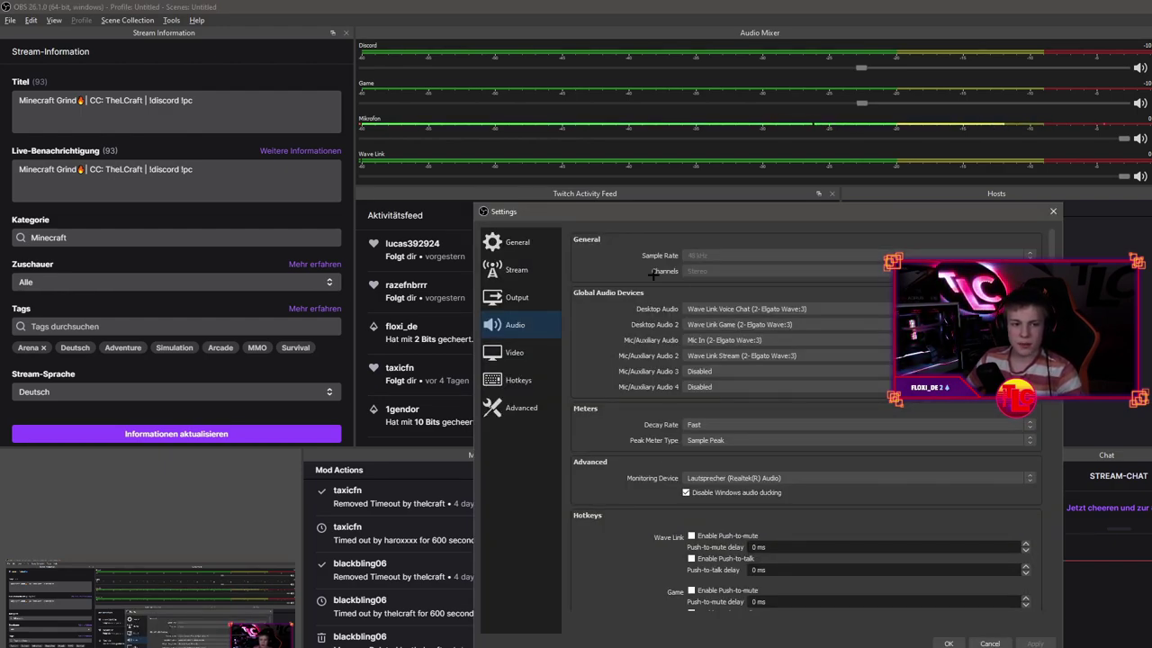
View the device choices for Desktop Audio and Mic/Auxiliary Audio, keeping Wave Link Voice Chat and Mic In (2- Elgato Wave:3)
click(710, 308)
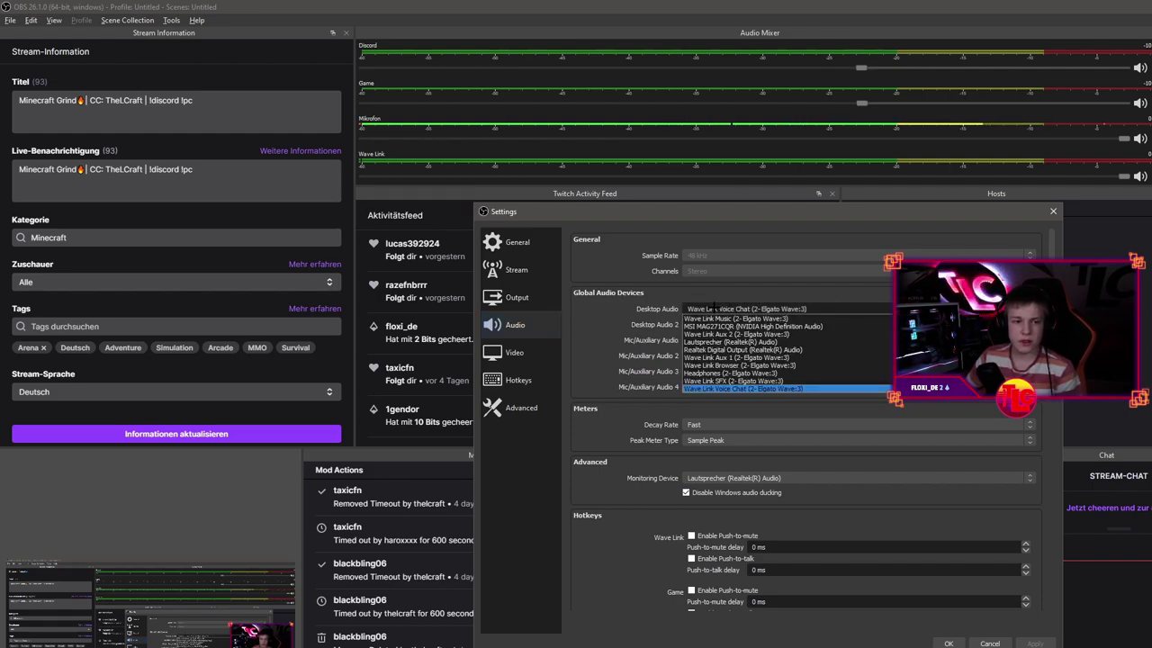
click(725, 388)
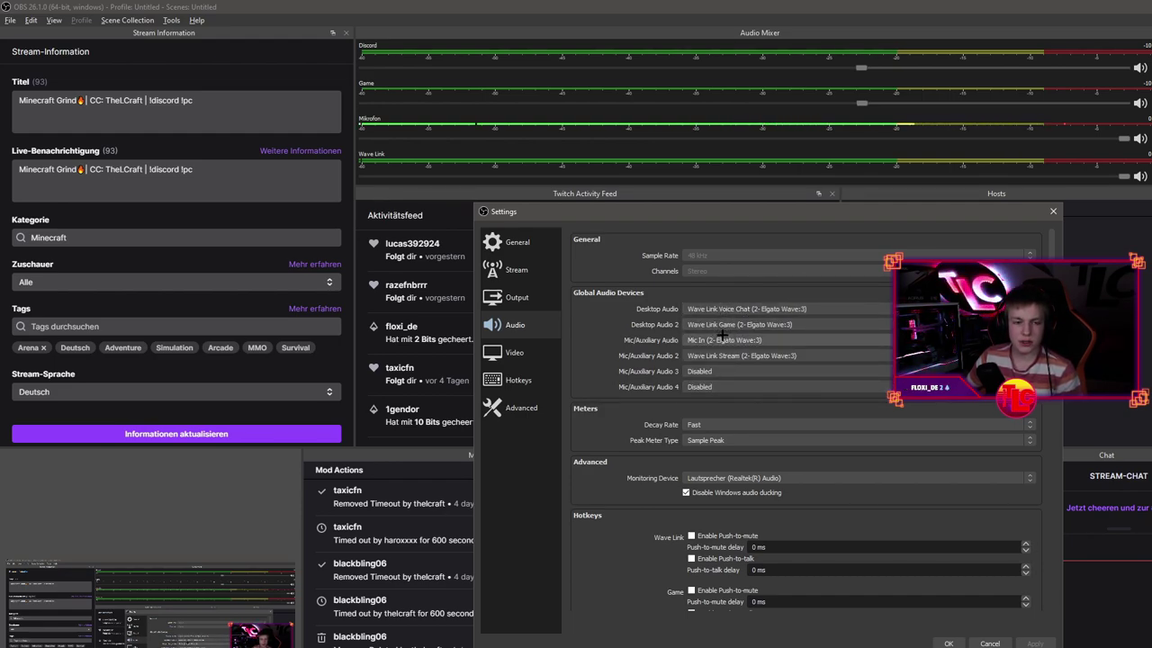
click(725, 340)
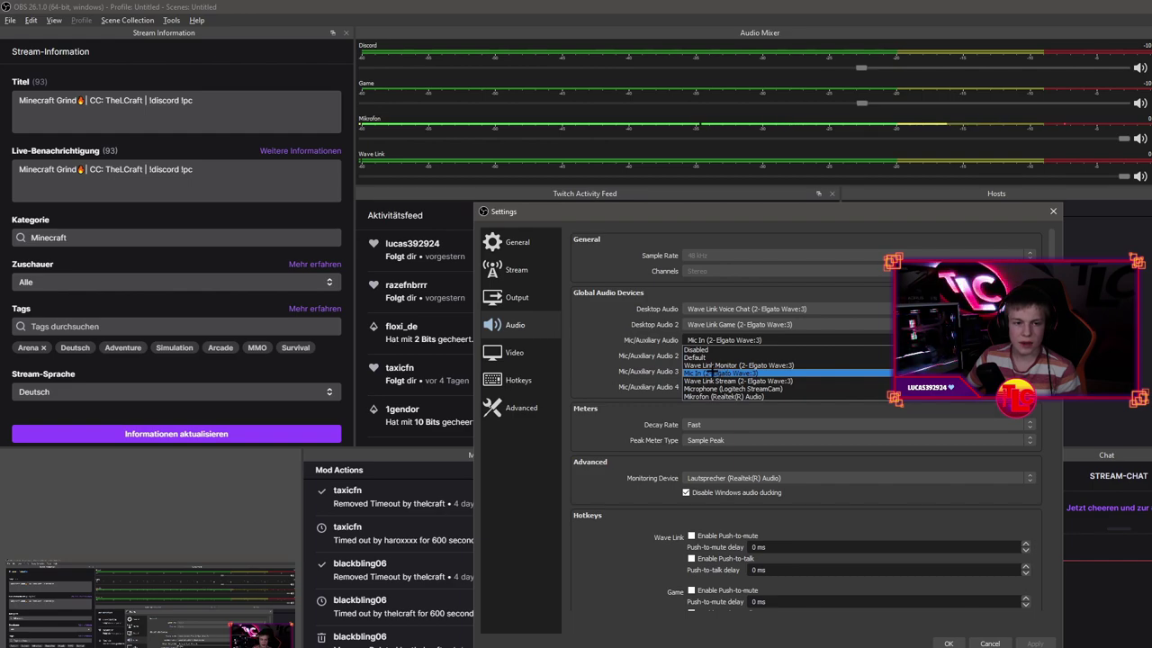
click(690, 371)
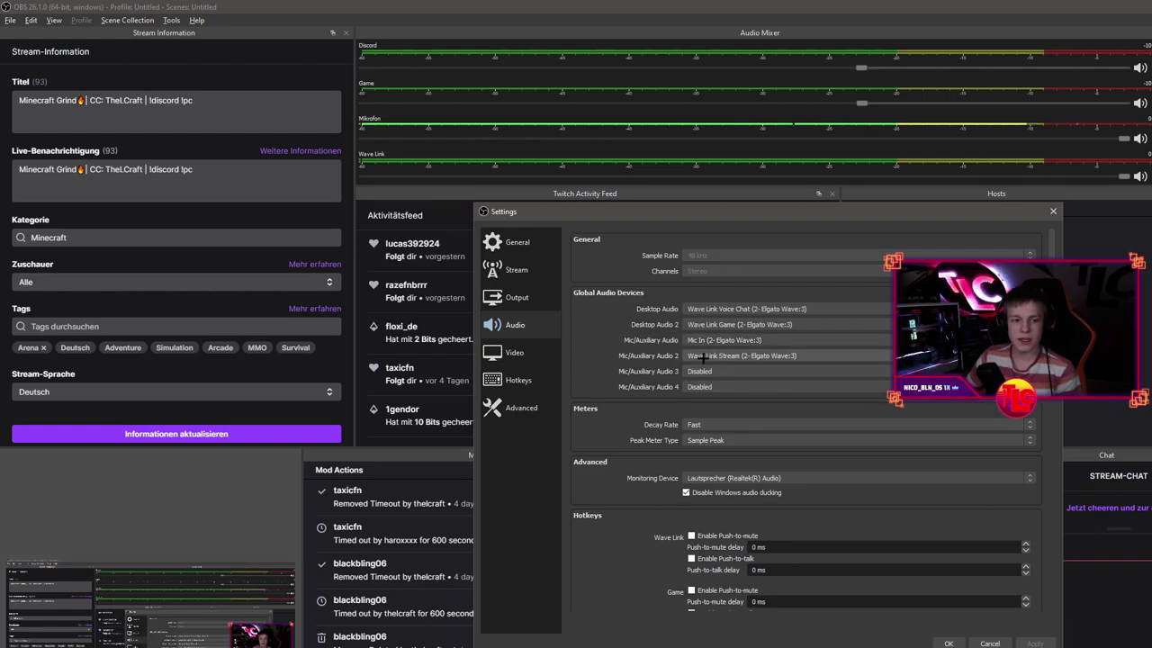
View the devices offered for Mic/Auxiliary Audio 2, keep the Wave Link Stream device, and leave the audio settings
click(702, 356)
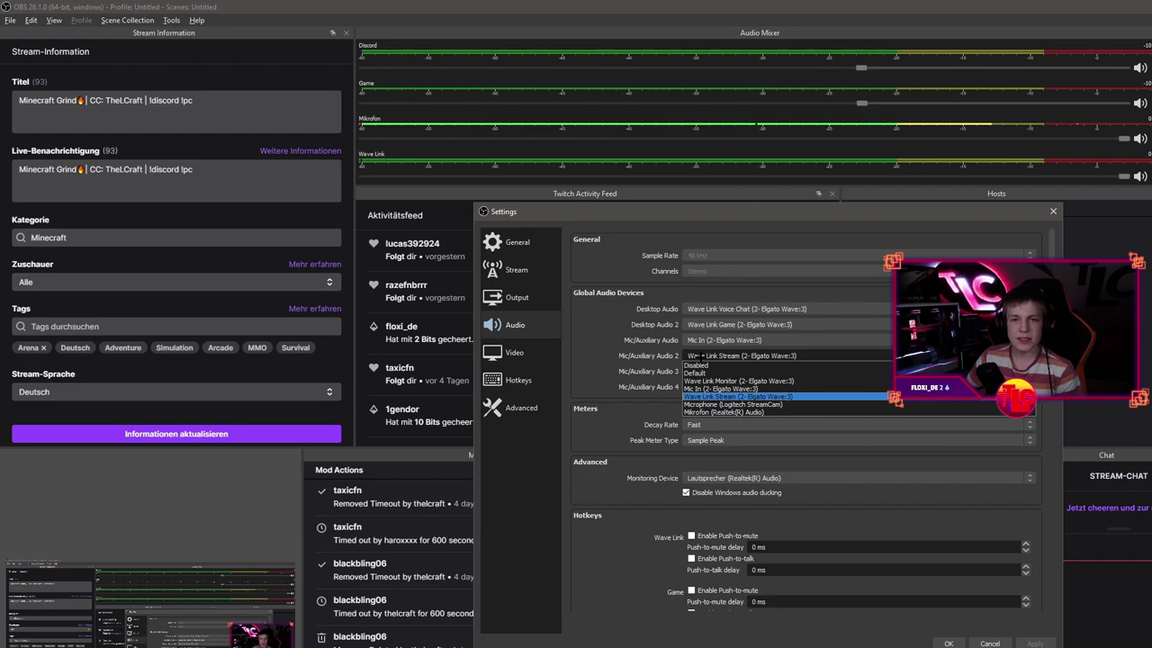
key(Escape)
key(Escape)
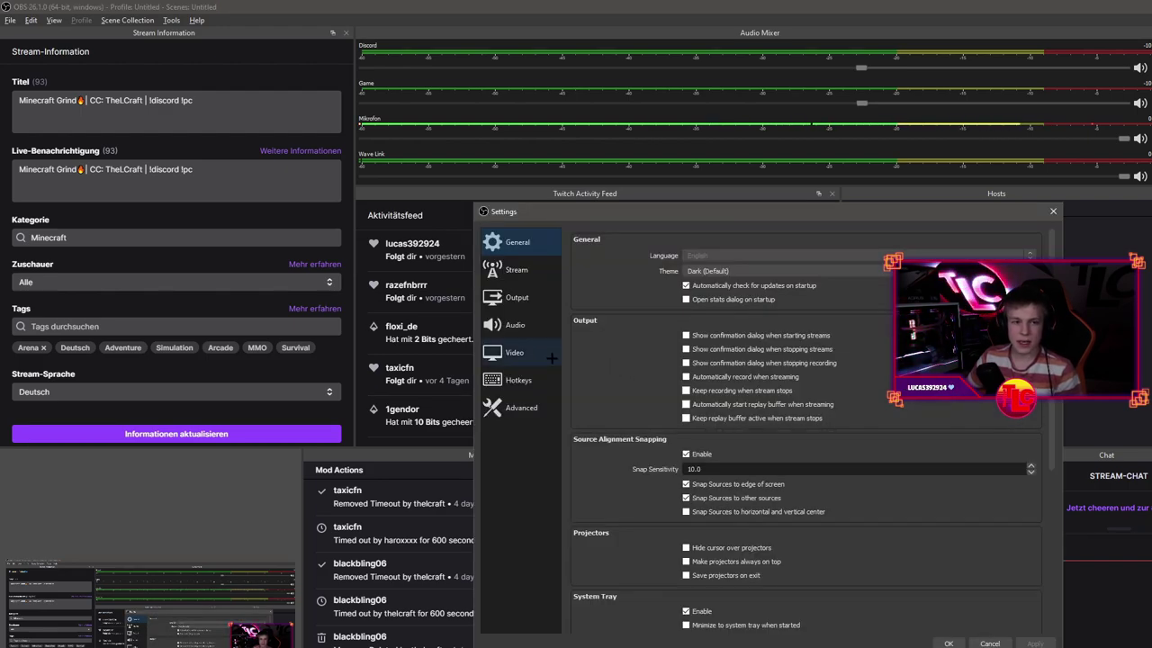
Open the output settings, keep streaming on audio track 6, and view the audio tracks used for recording
click(513, 297)
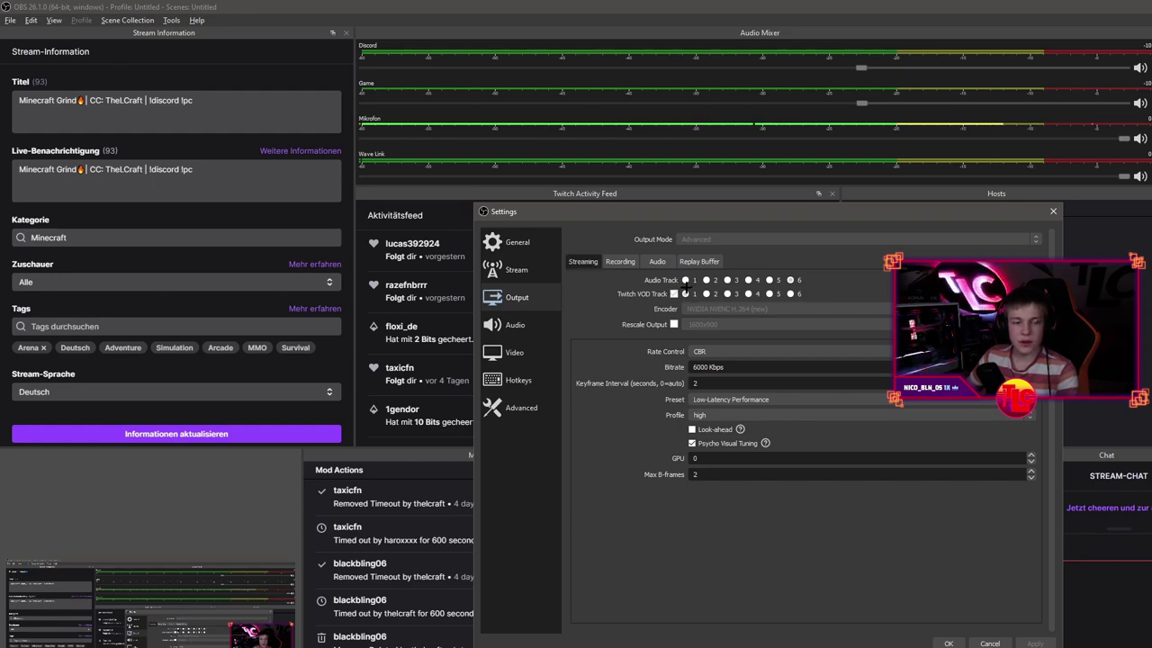
click(790, 280)
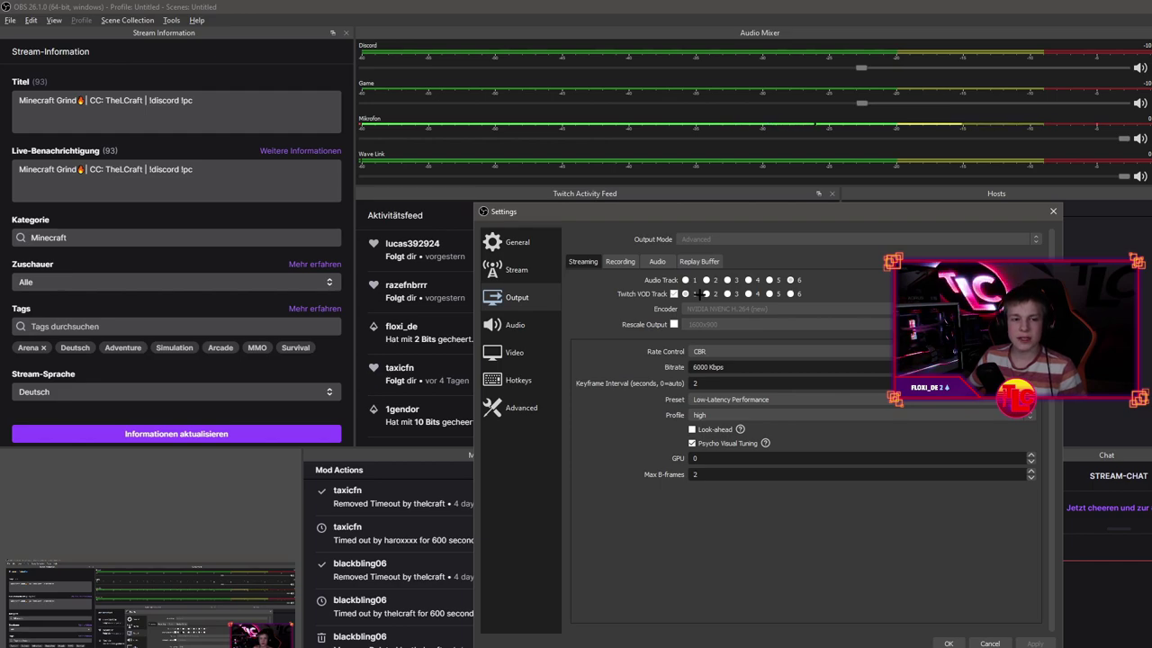
click(621, 260)
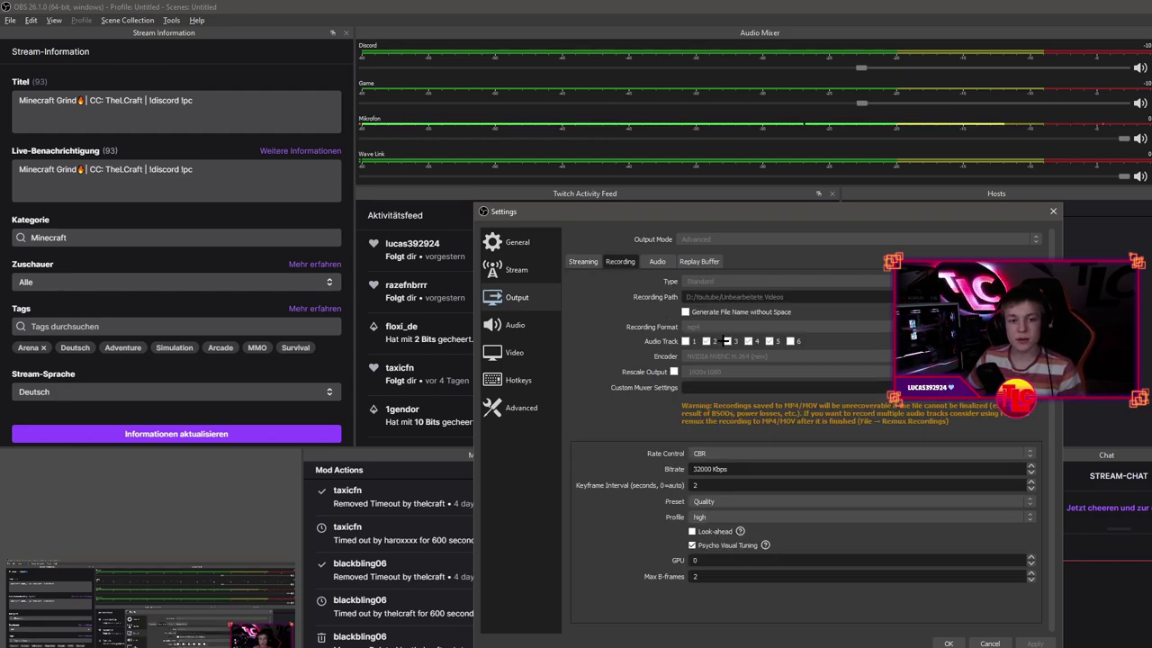